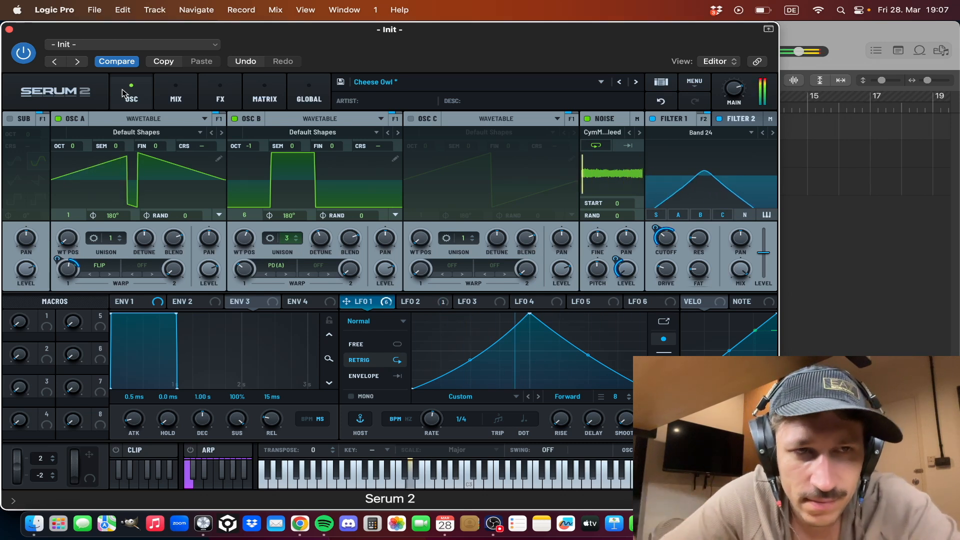
- Audition the loop with the Init track unsoloed and its Channel EQ and Multipass inserts enabled, and bypass both inserts again
left_click(9, 30)
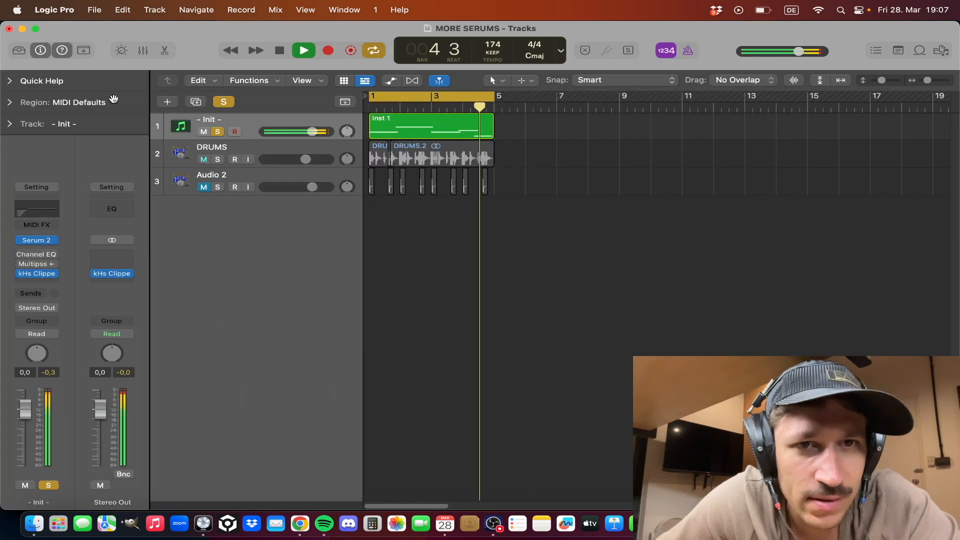
left_click(219, 131)
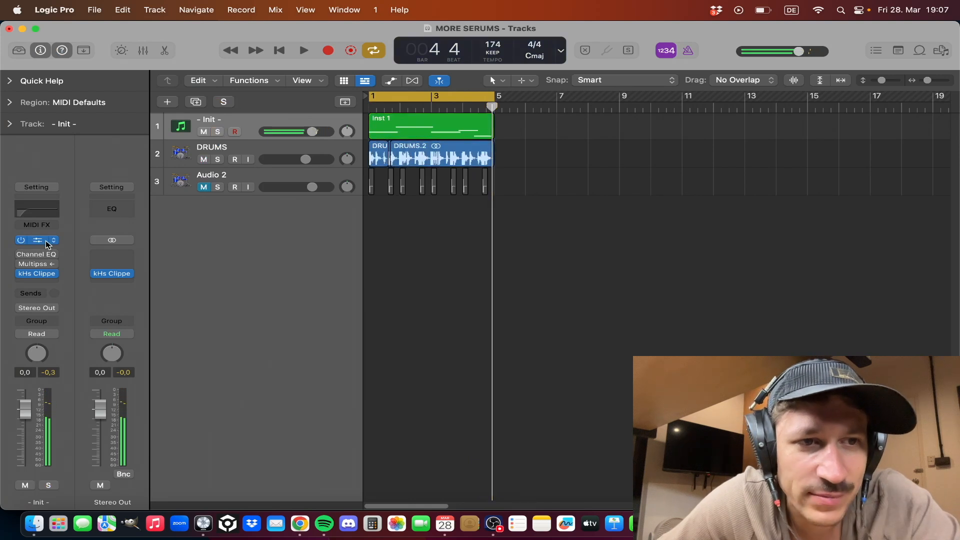
left_click(50, 259)
left_click(31, 263)
left_click(23, 263)
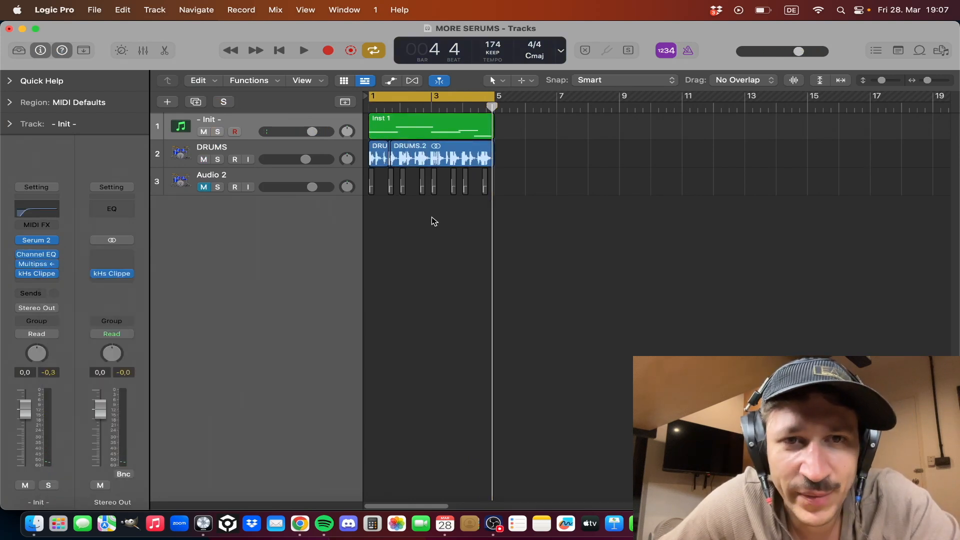
key("space")
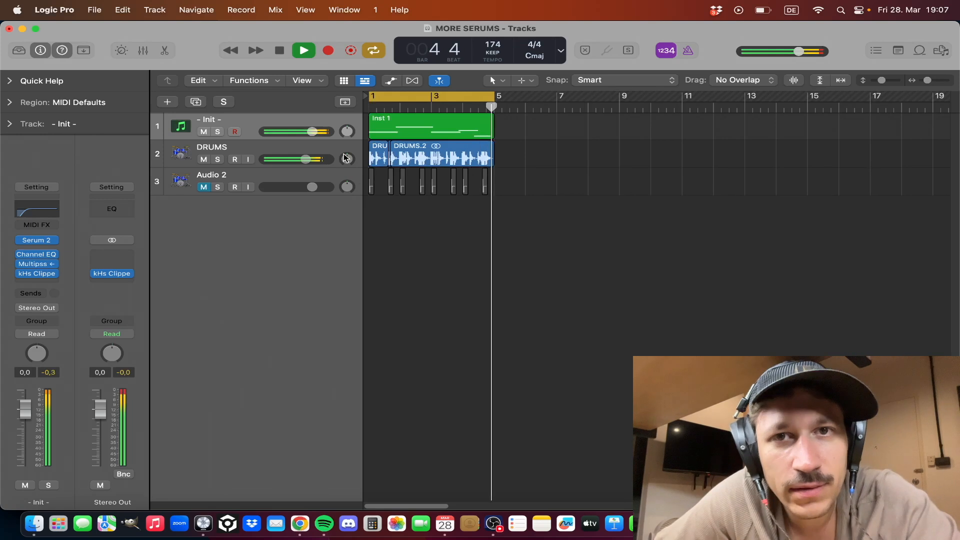
key("space")
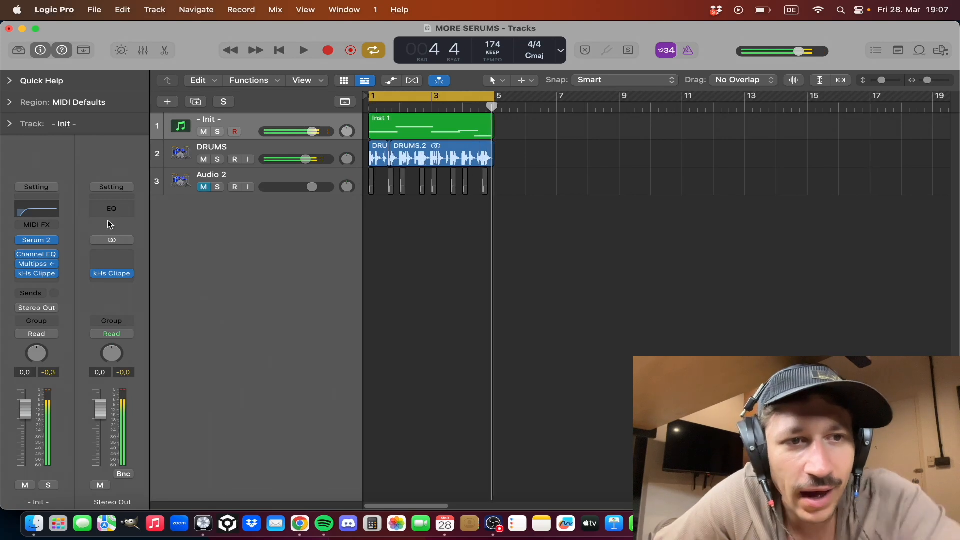
left_click(20, 254)
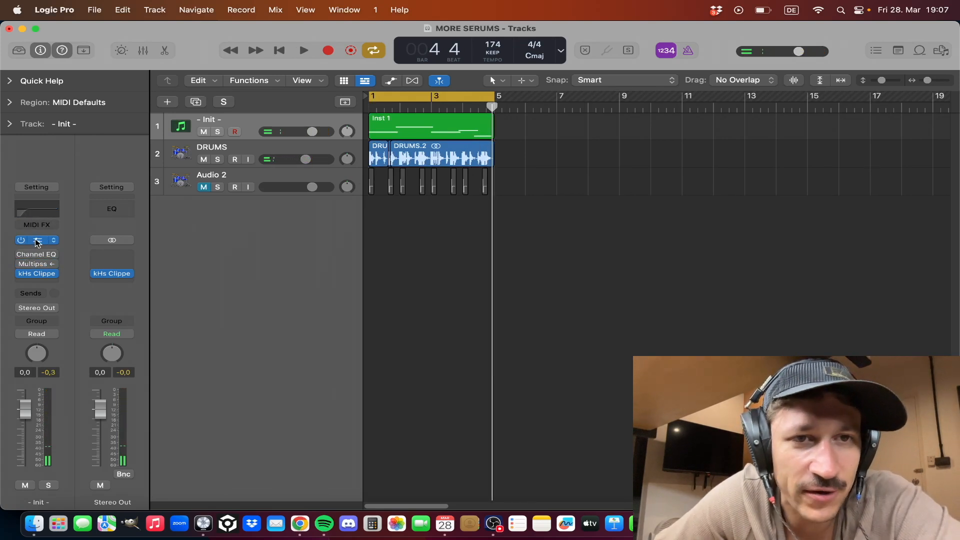
- Bypass every effect in Serum 2's main FX chain, from Hyper/Dimension to the Equalizer
left_click(37, 242)
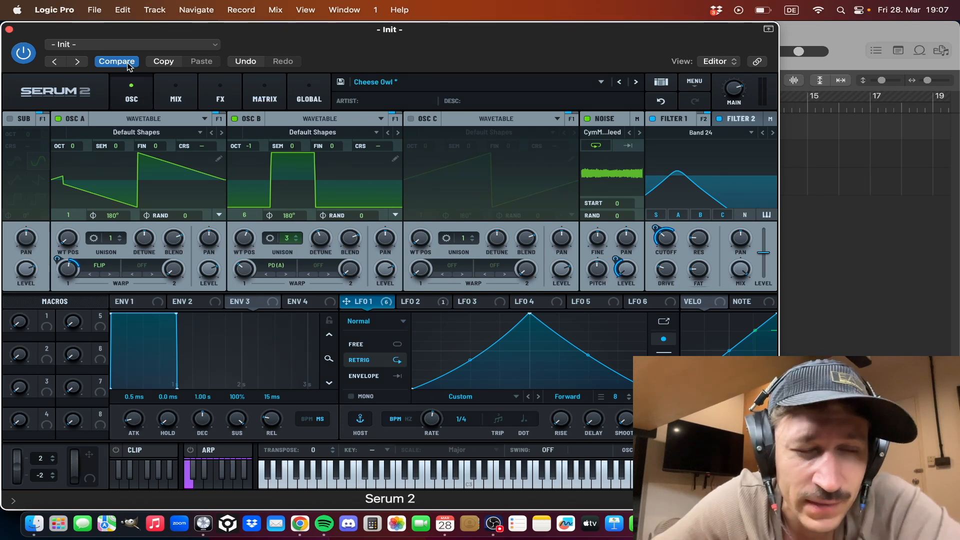
left_click(219, 98)
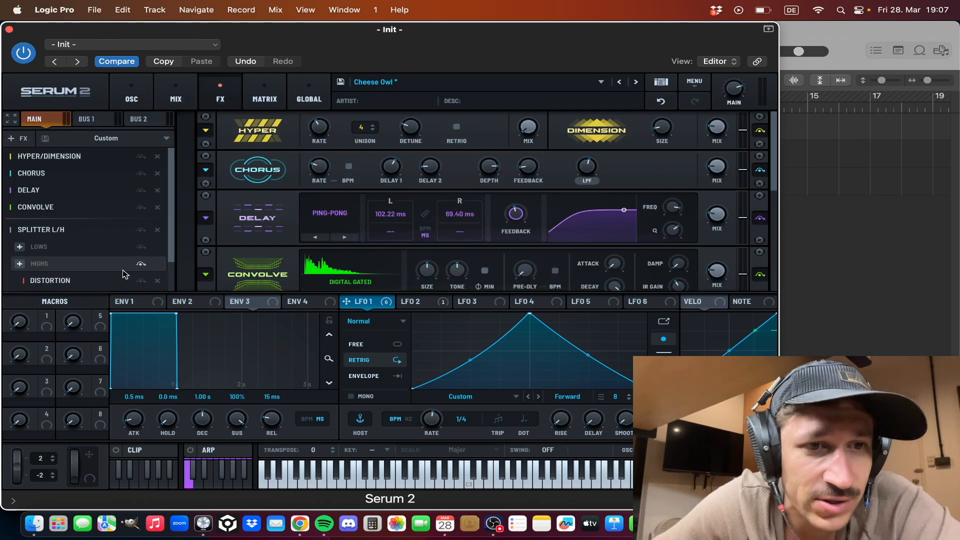
scroll(141, 283, "down", 3)
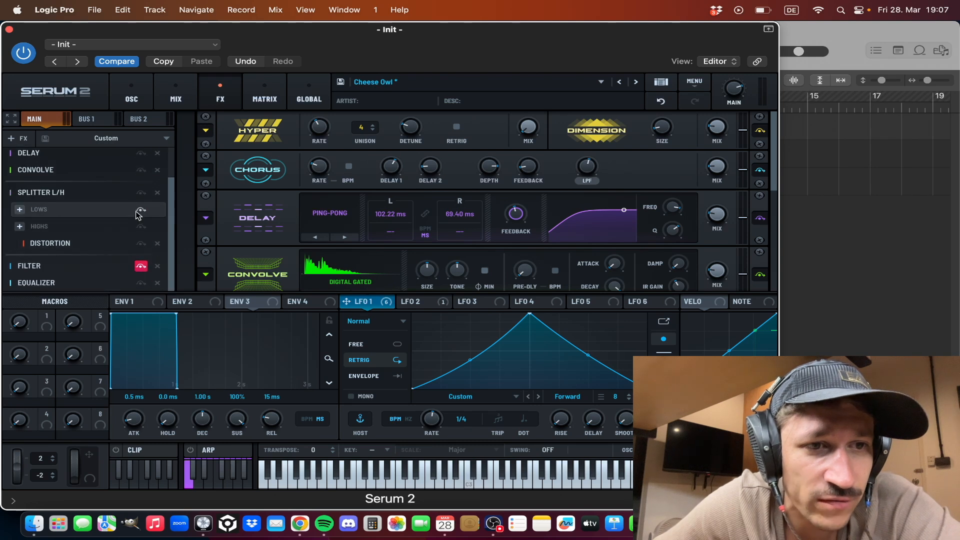
left_click(140, 283)
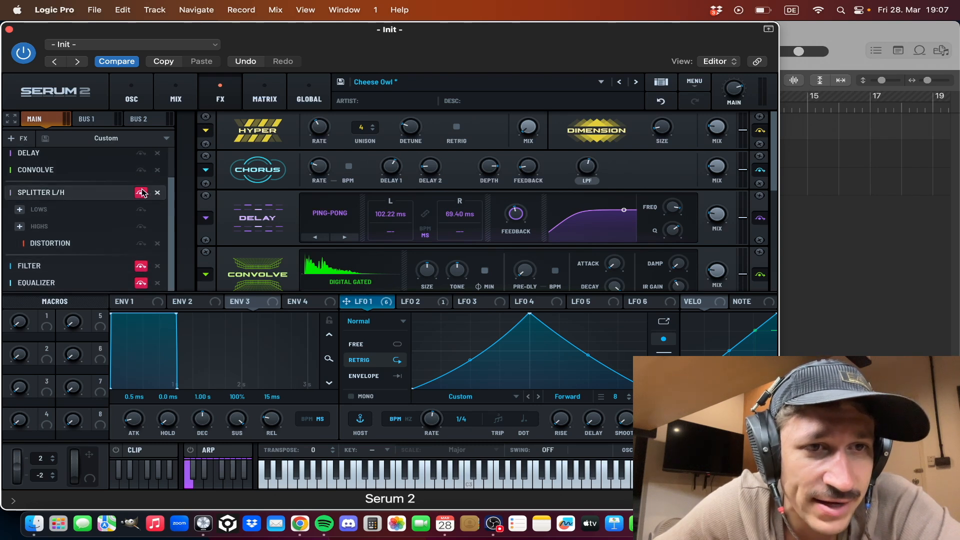
scroll(142, 200, "up", 3)
left_click(141, 207)
left_click(141, 190)
left_click(141, 173)
left_click(141, 156)
- Switch off the noise oscillator and both filters so only oscillators A and B remain active
left_click(150, 90)
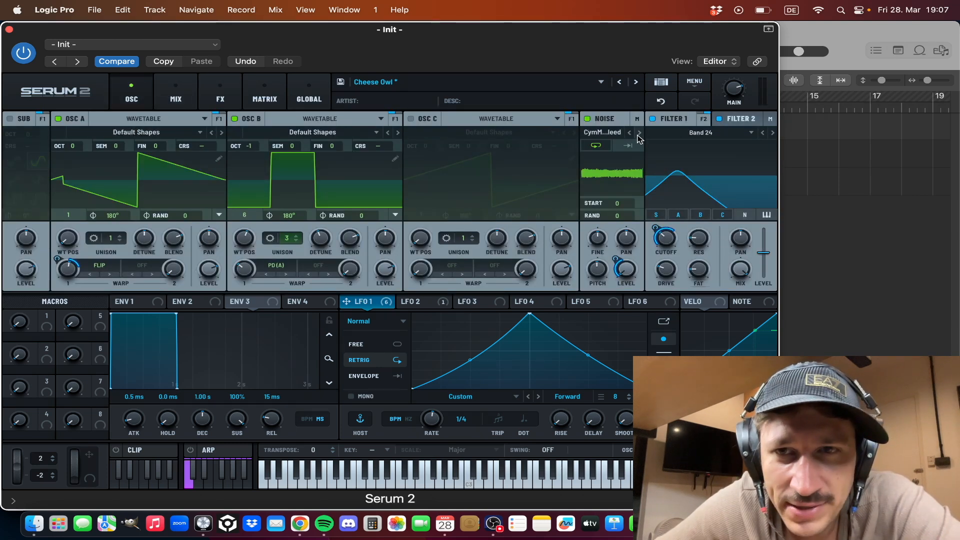
left_click(587, 120)
left_click(652, 118)
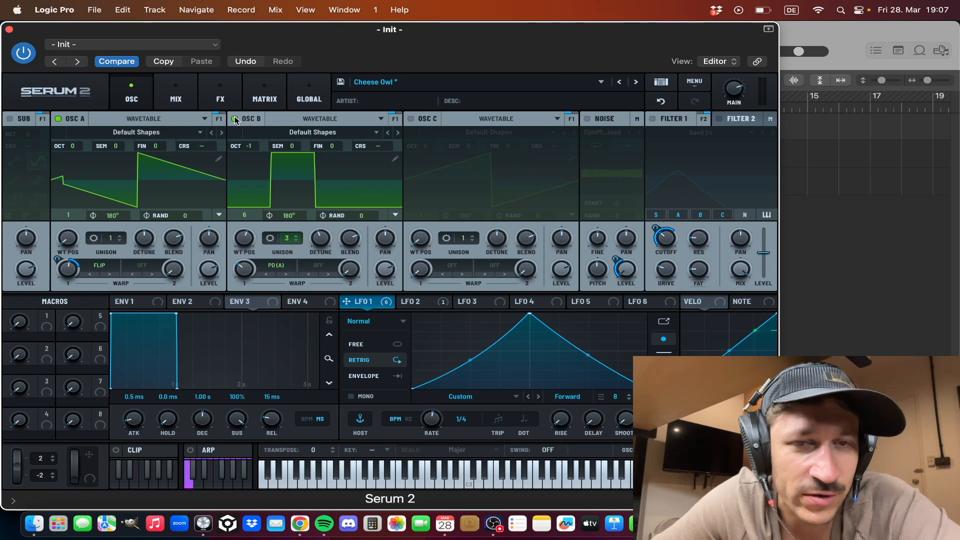
- Check Osc B's wavetable position and view Osc A's wavetable in 3D before returning to the 2D waveform
left_click_drag(243, 242, 246, 242)
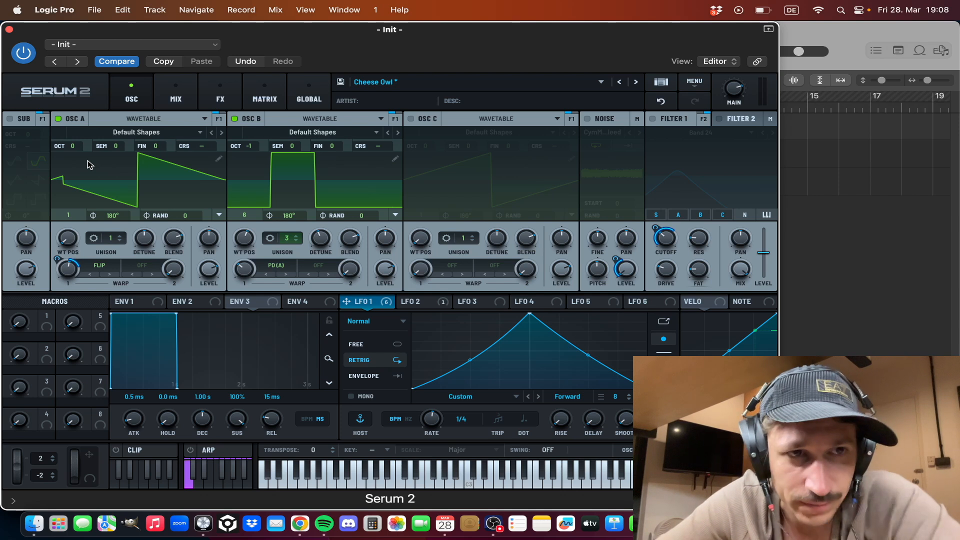
left_click(60, 163)
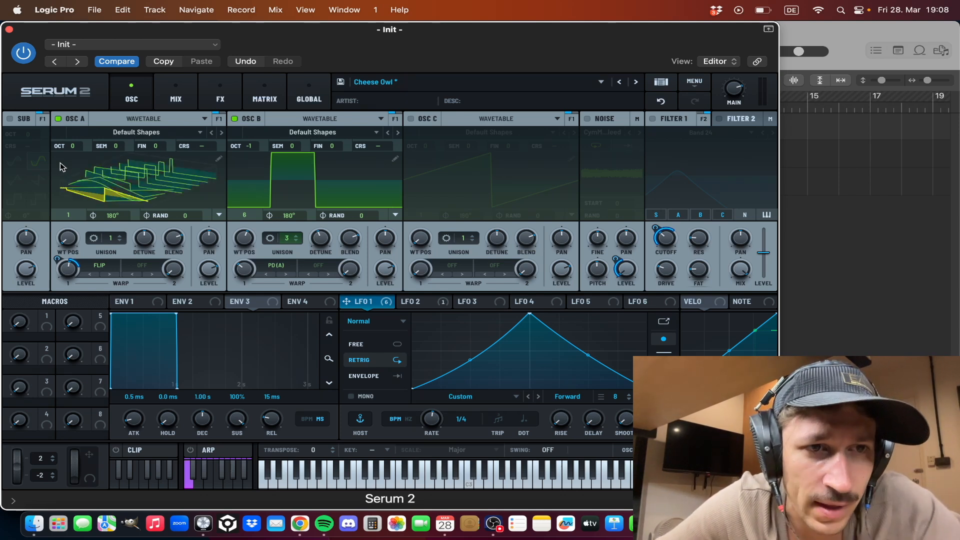
left_click(60, 163)
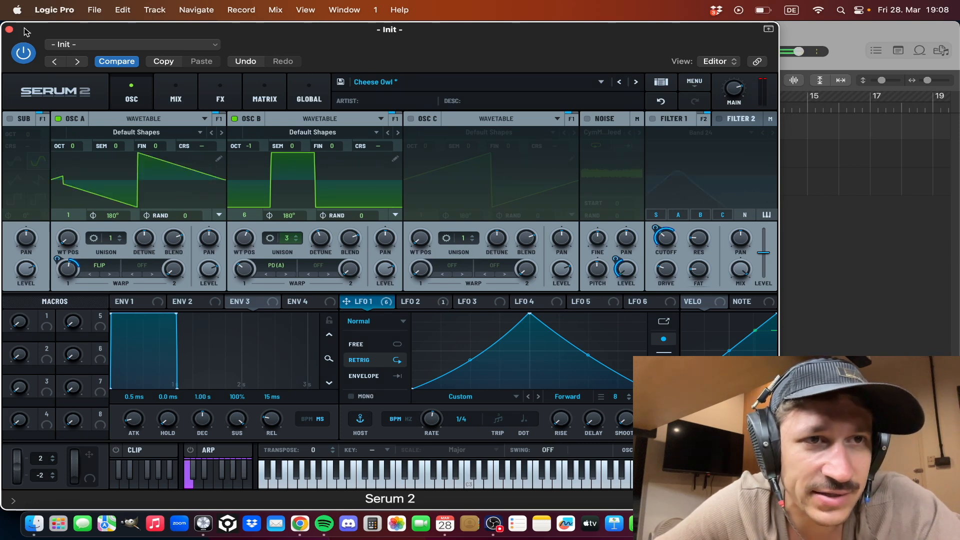
- Solo the Init track again and reopen its Serum 2 instrument
left_click(9, 29)
left_click(217, 131)
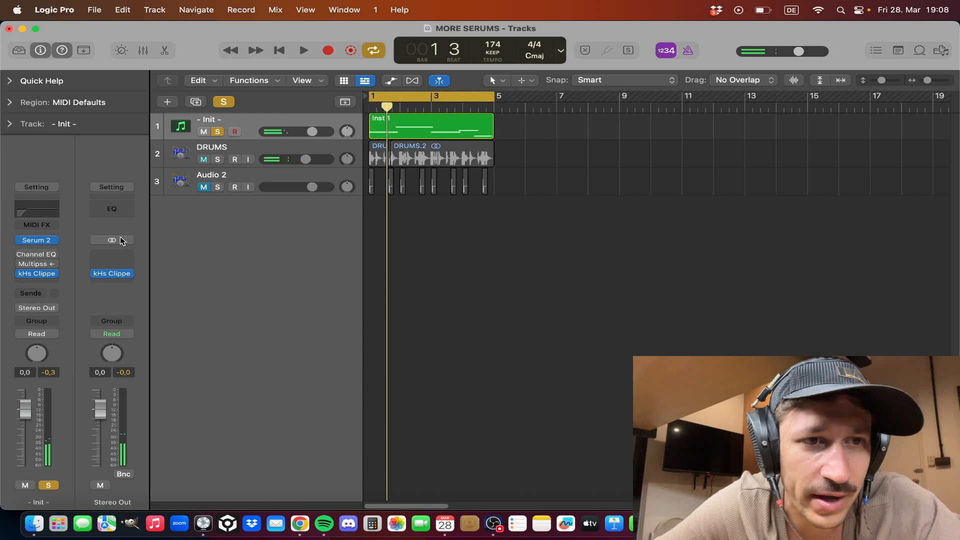
left_click(40, 240)
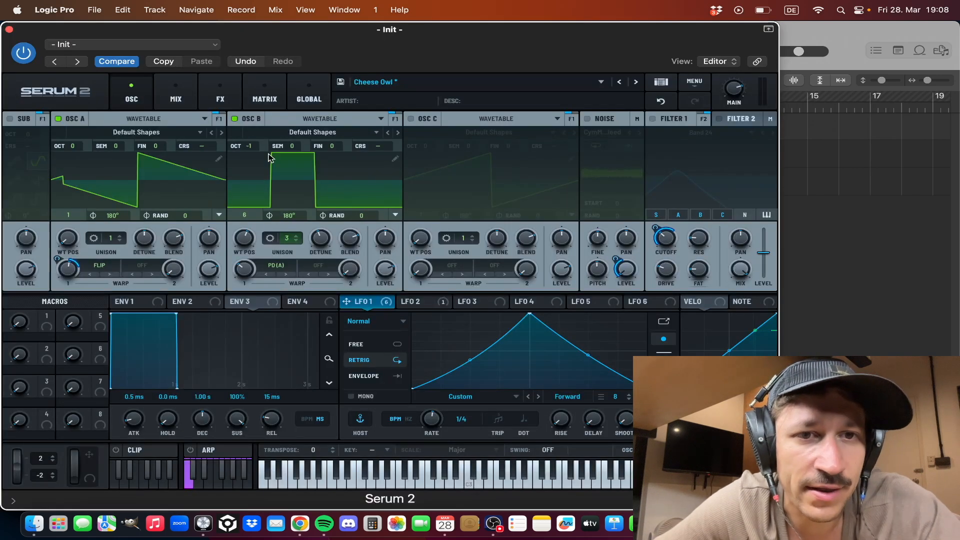
- Compare oscillators A and B by disabling each one in turn and re-enabling it
left_click(65, 119)
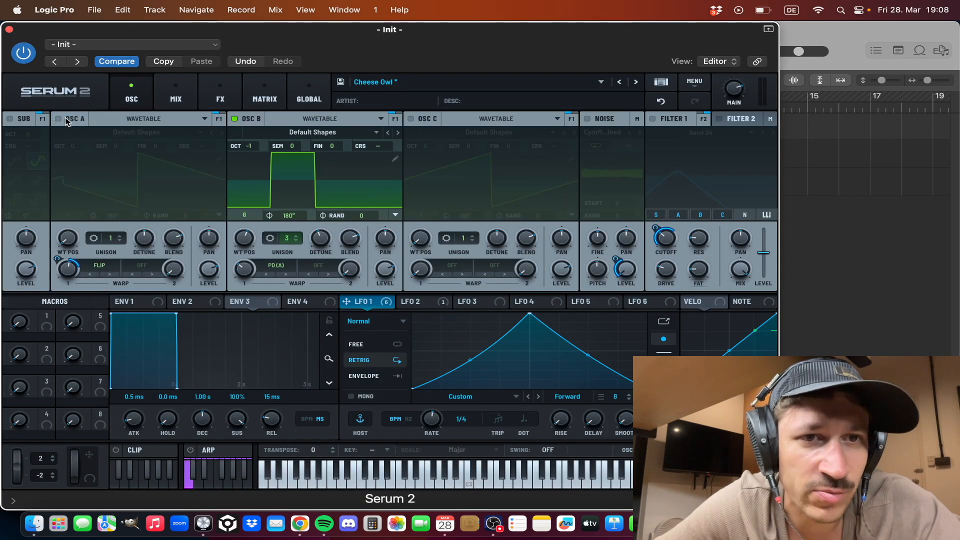
left_click(59, 120)
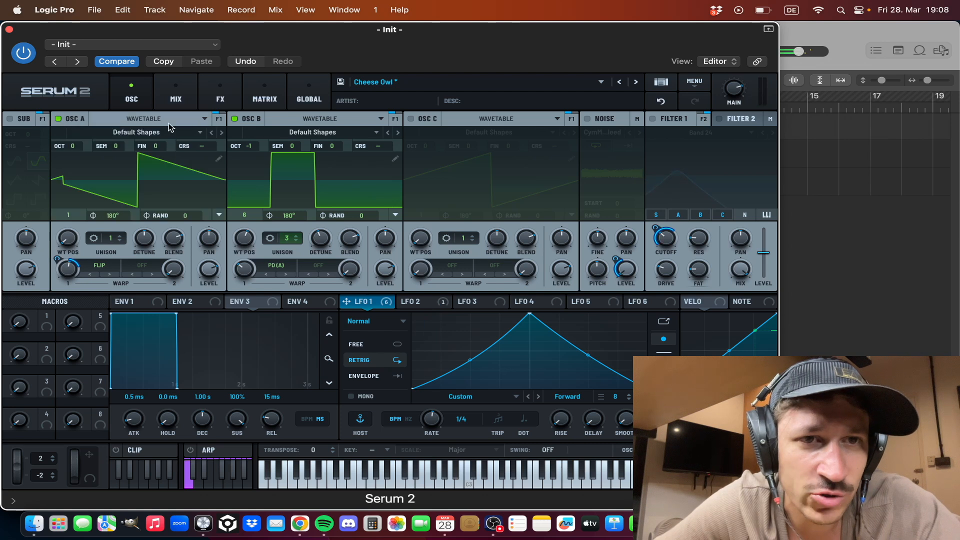
left_click(235, 119)
left_click(235, 119)
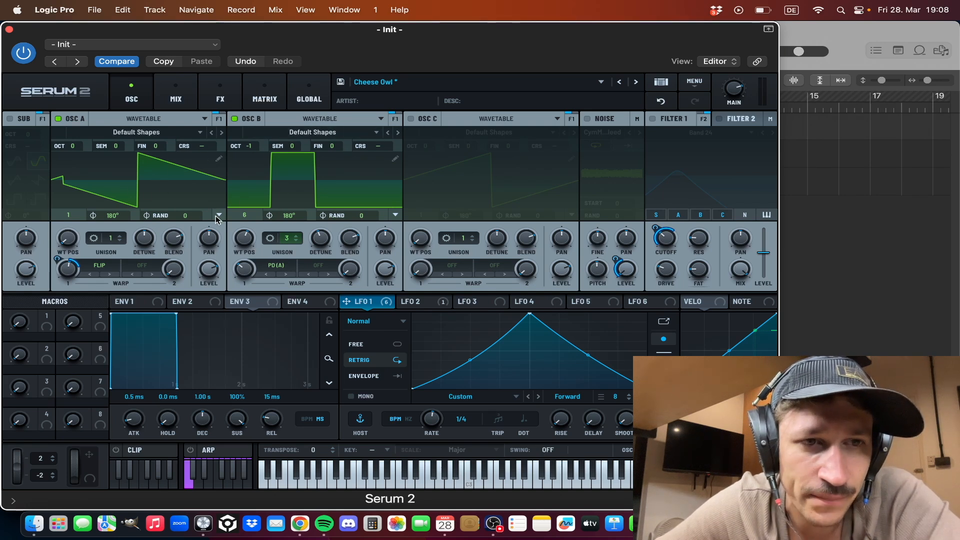
- Reduce Osc B's unison to 1 voice for comparison and restore it to 3 voices
left_click(296, 242)
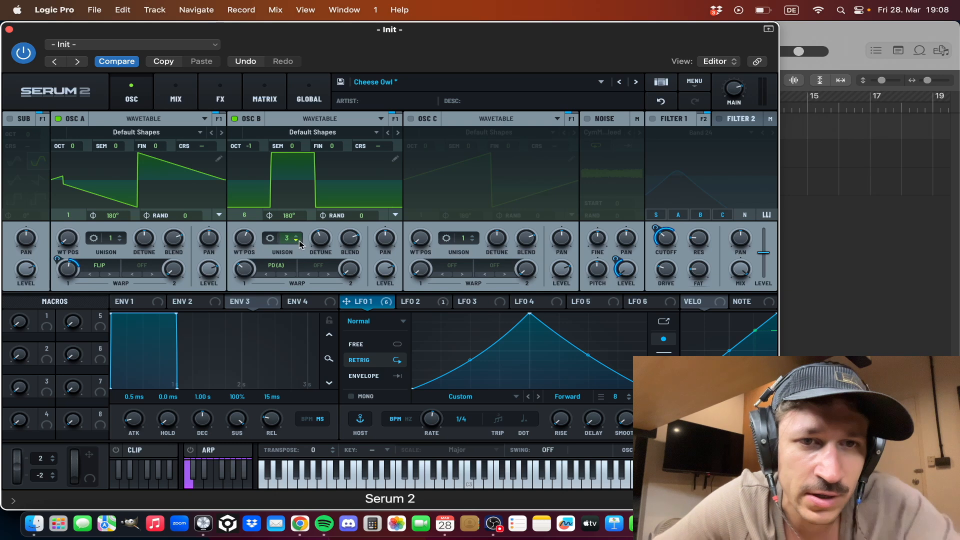
left_click(297, 243)
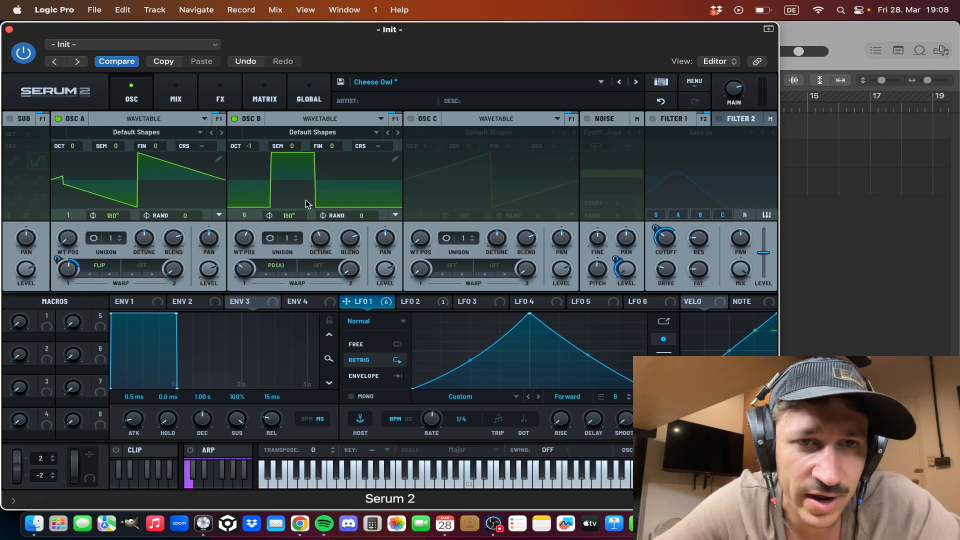
left_click(296, 235)
left_click(296, 235)
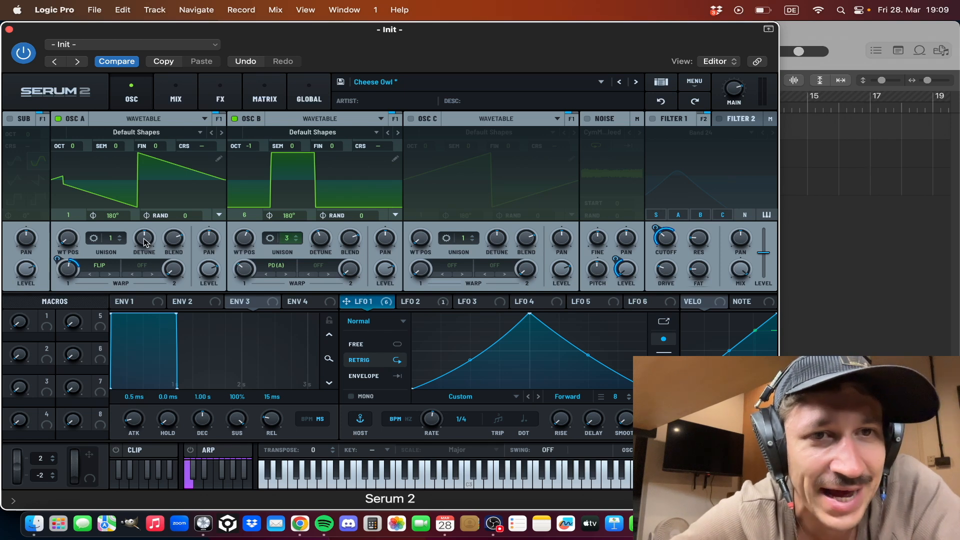
- Inspect Osc B's PD(A) warp amount and the available warp modes for Osc A
mouse_move(248, 274)
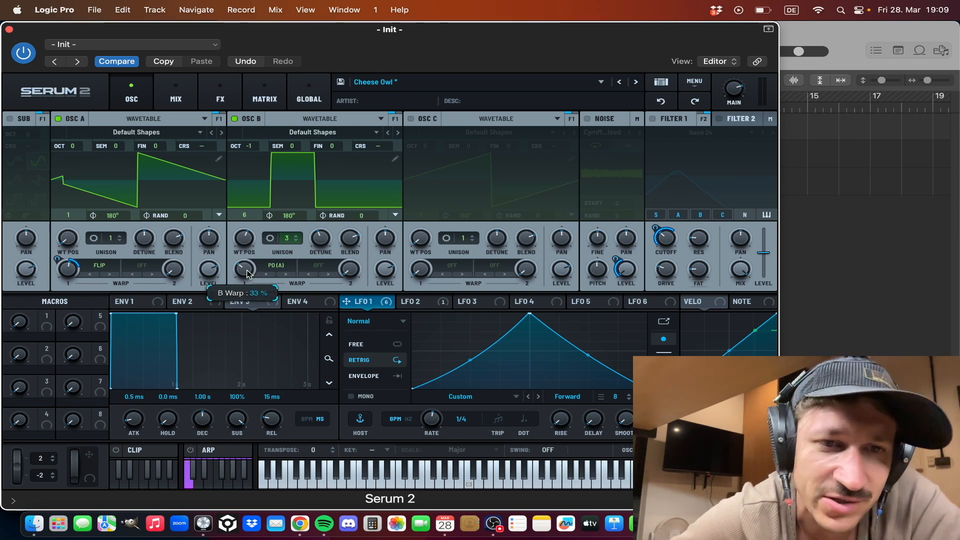
mouse_move(245, 270)
left_mouse_down()
mouse_move(247, 246)
mouse_move(245, 271)
left_mouse_up()
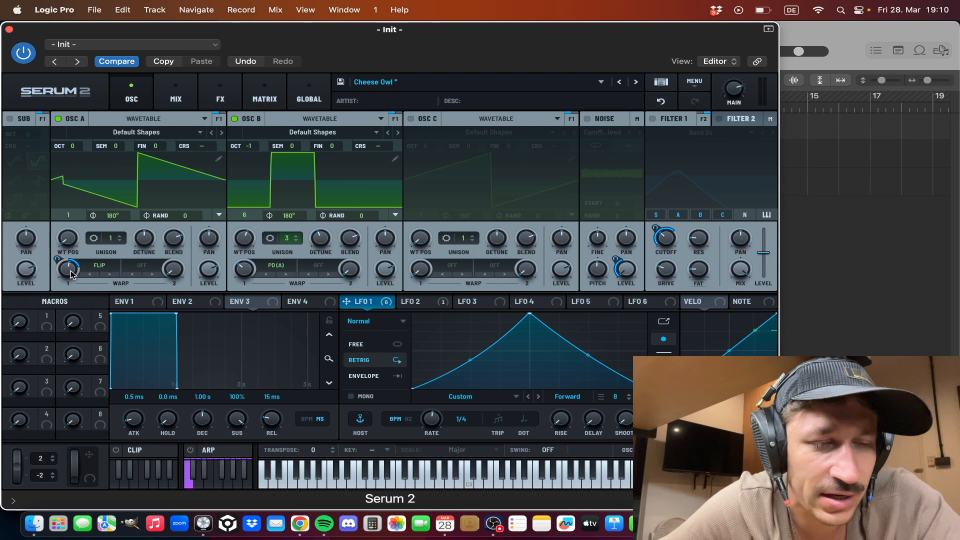
left_click(99, 266)
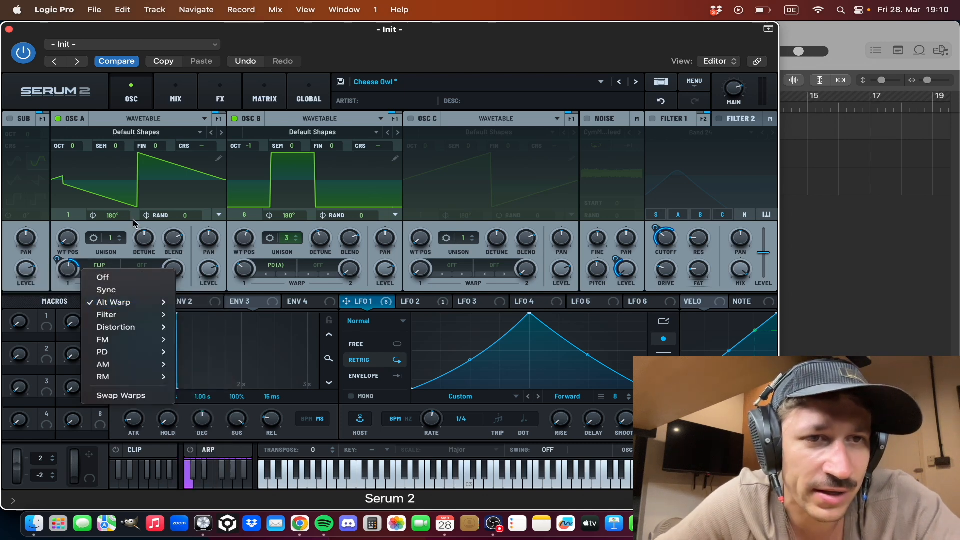
left_click(119, 250)
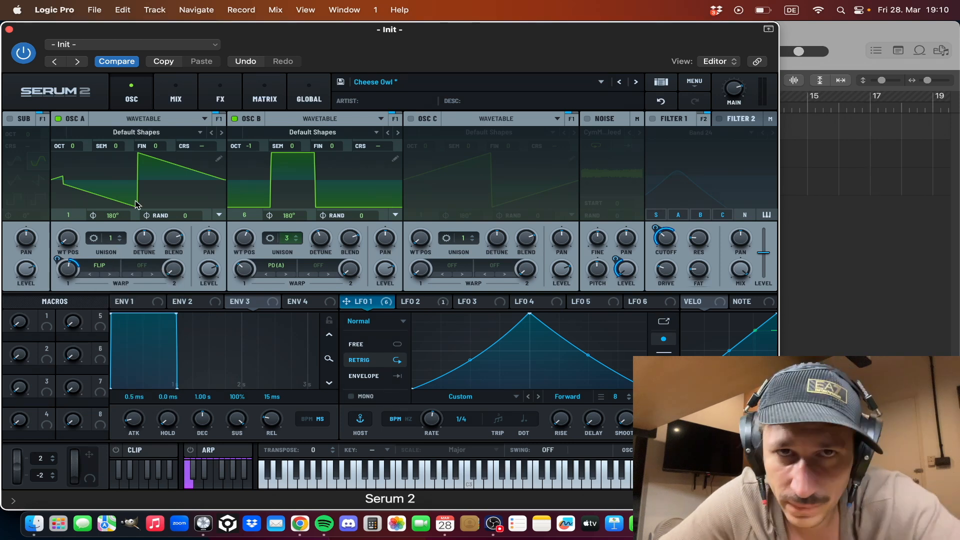
- Try Osc A's Flip warp amount at 47 % during playback and undo the change
mouse_move(75, 272)
left_mouse_down()
mouse_move(74, 321)
mouse_move(74, 283)
left_mouse_up()
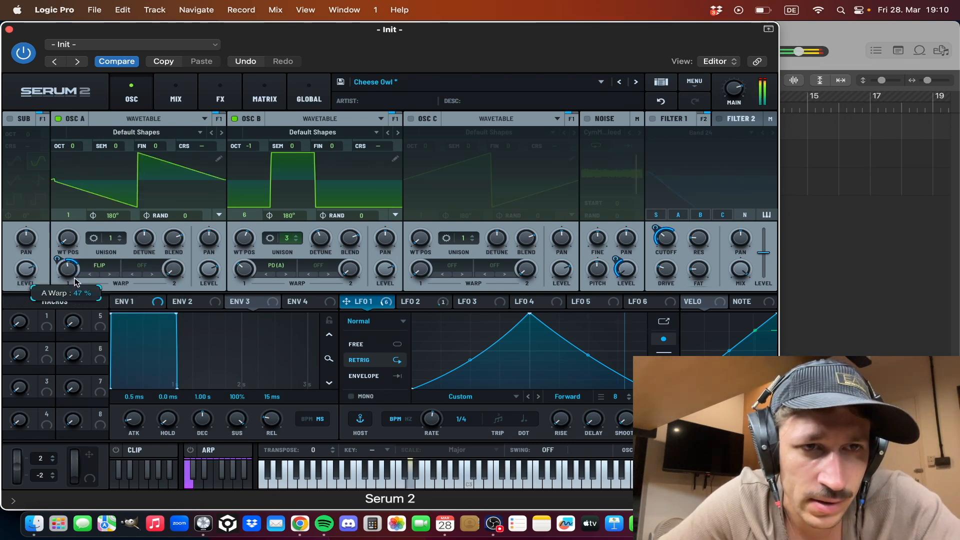
left_click(661, 101)
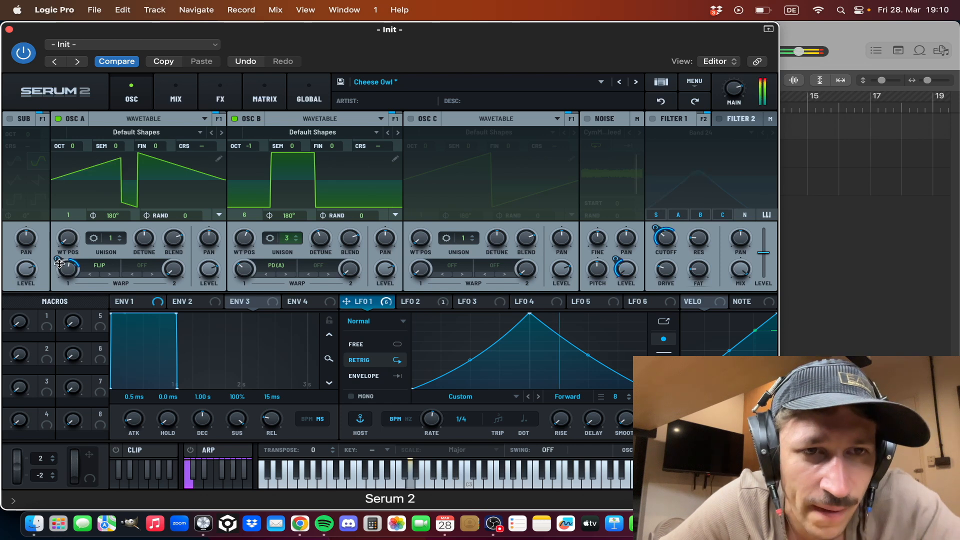
mouse_move(59, 263)
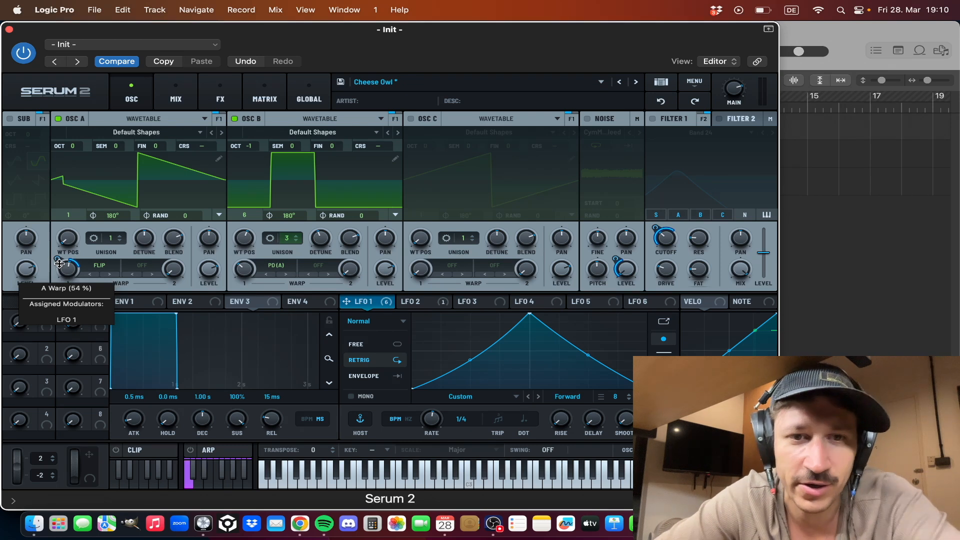
- Switch Filter 1 back on with its Band 24 type
left_click(653, 118)
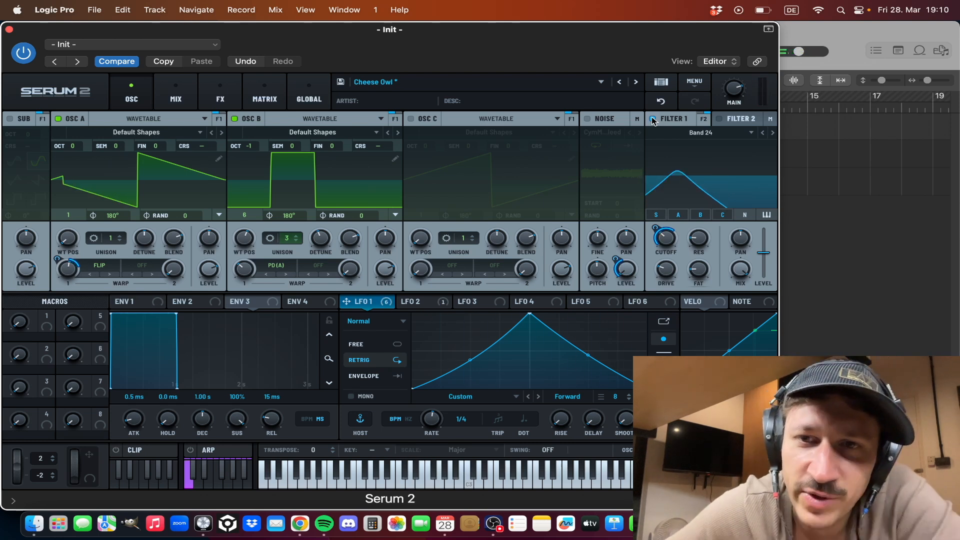
left_click(653, 119)
mouse_move(670, 243)
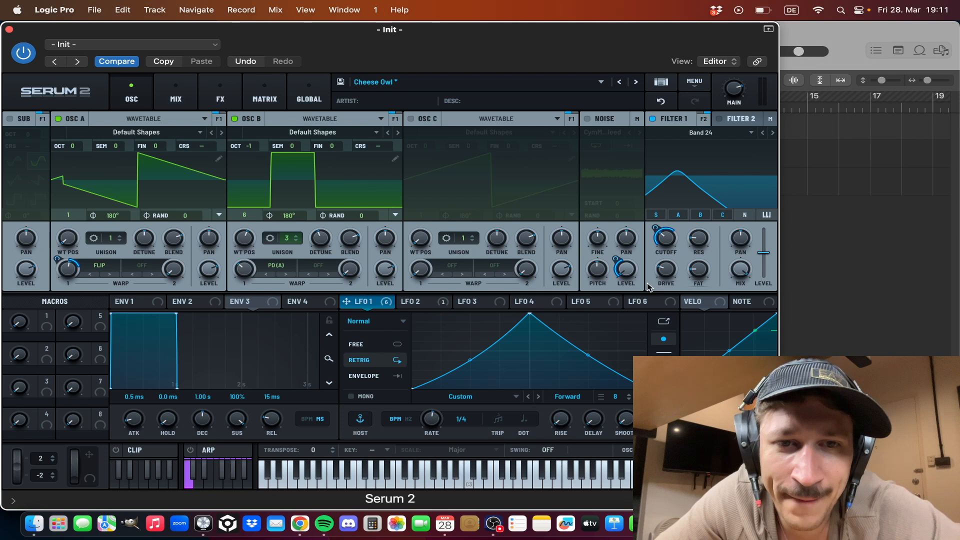
- Undo the last change in the synth and display LFO 2's curve
mouse_move(366, 305)
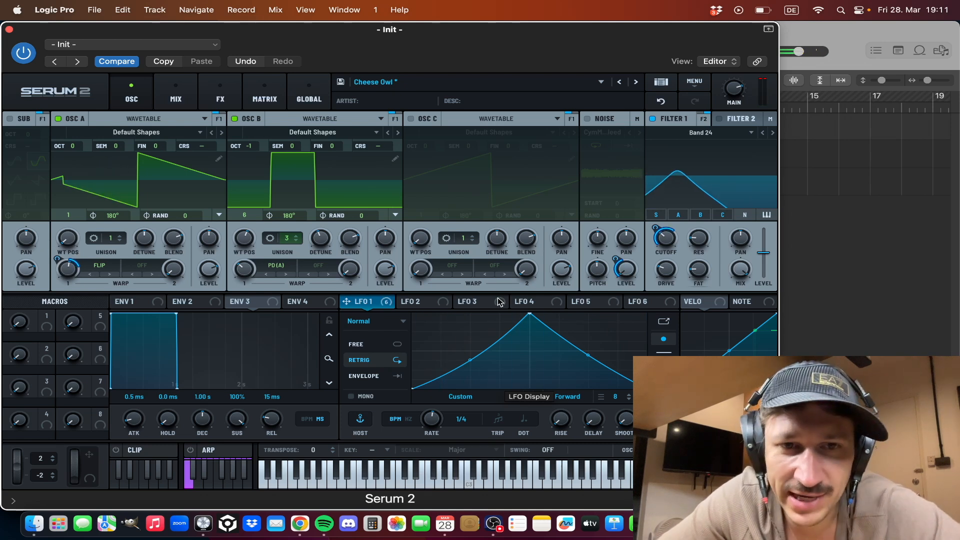
left_click(661, 101)
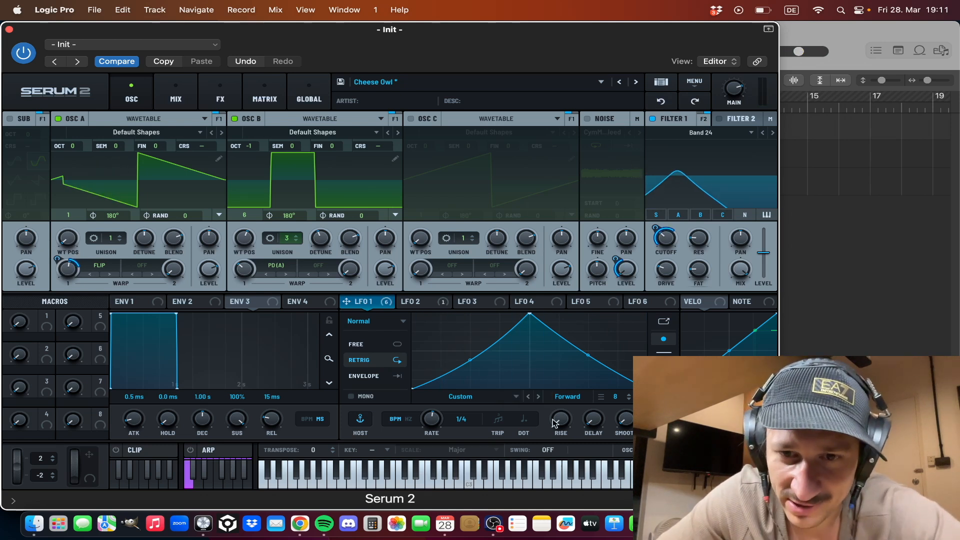
left_click(429, 304)
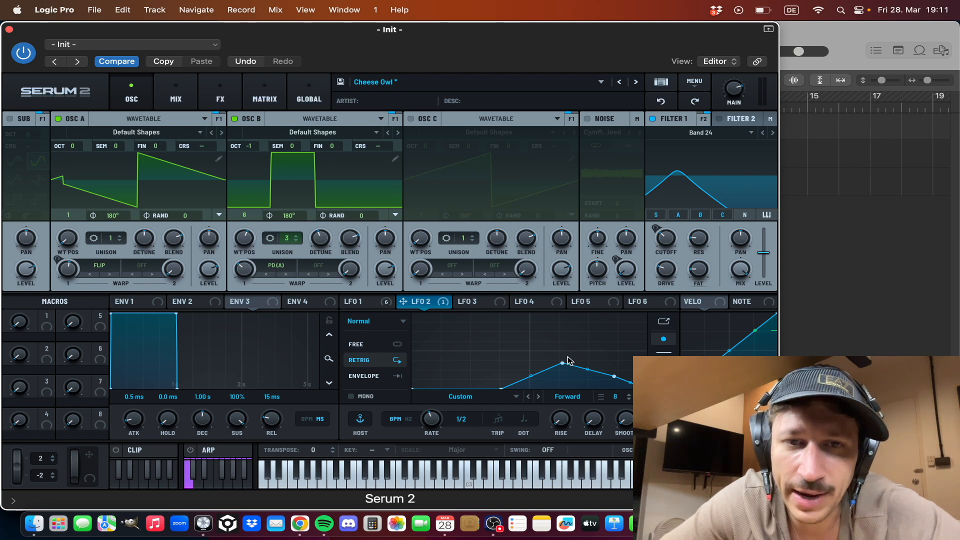
- Compare the curves and rates of LFO 1 and LFO 2, finishing on LFO 1
left_click(356, 305)
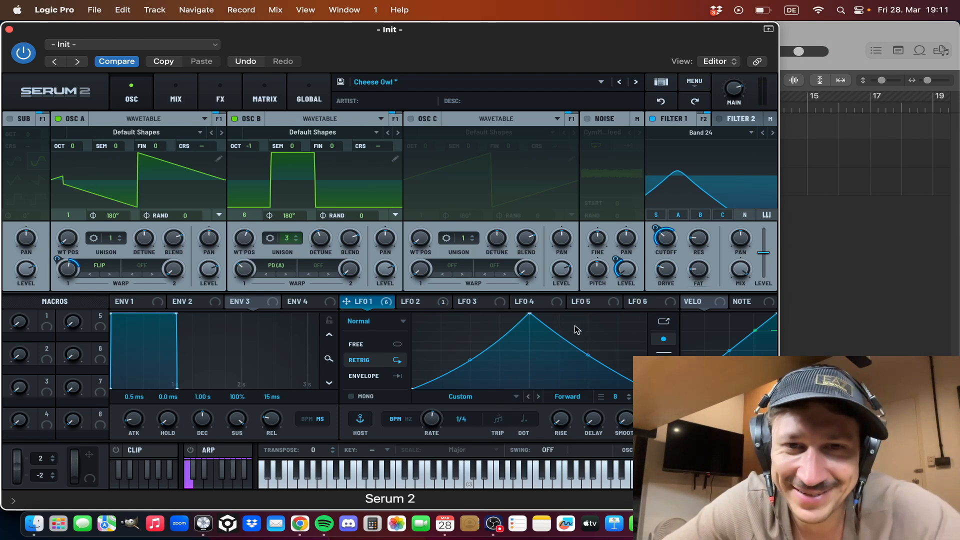
left_click(409, 304)
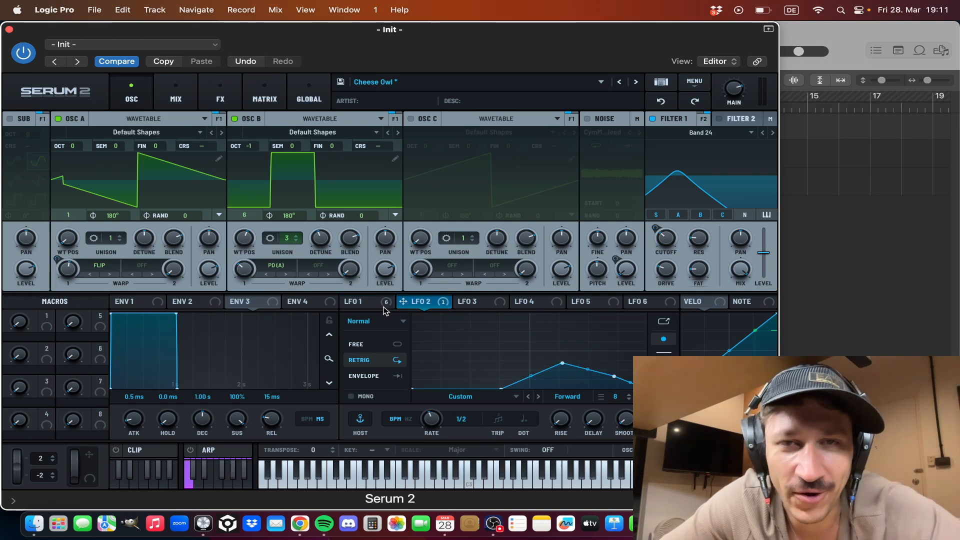
left_click(358, 303)
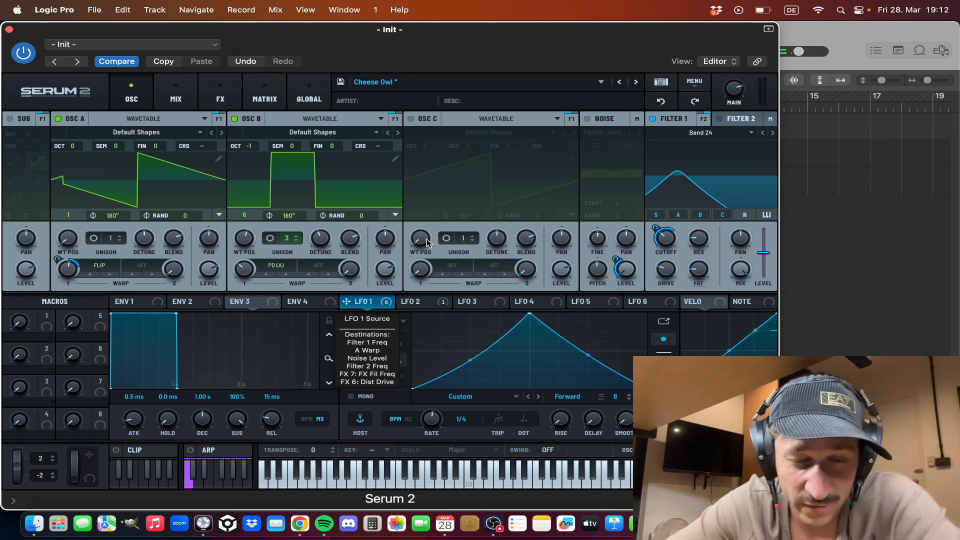
- Switch on the Noise oscillator and Filter 2 with its Notch 24 type
left_click(586, 120)
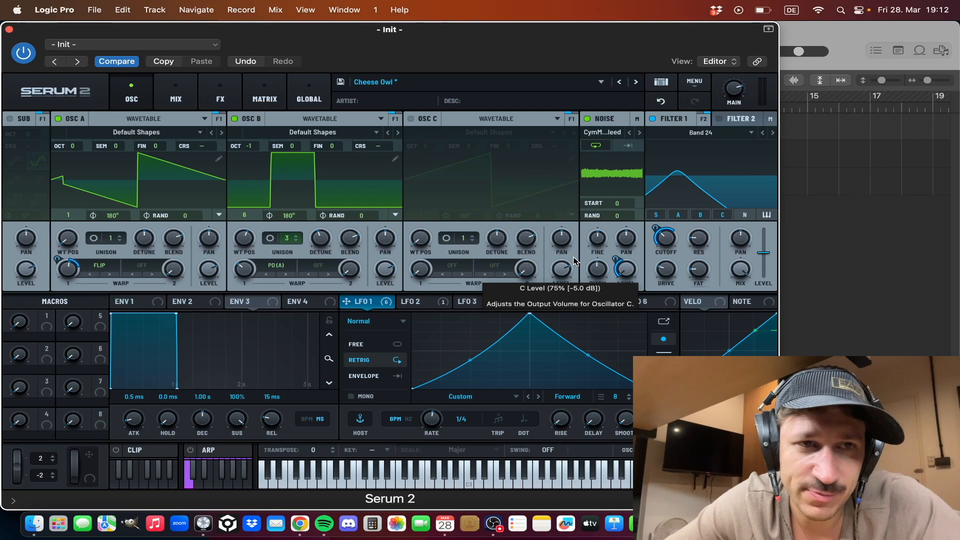
left_click(720, 120)
left_click(735, 119)
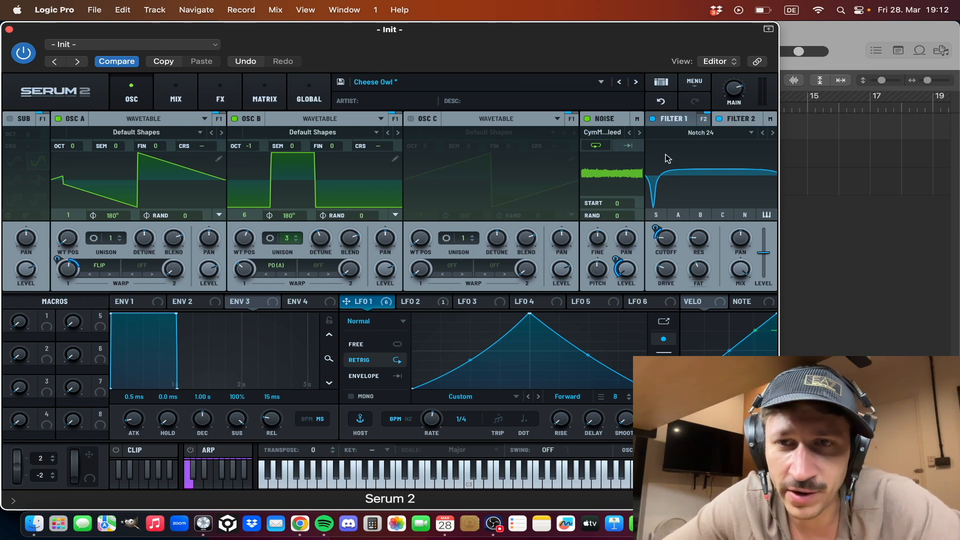
- Inspect Filter 1's output routing into Filter 2, and display Filter 2's response again
left_click(674, 120)
left_click(703, 120)
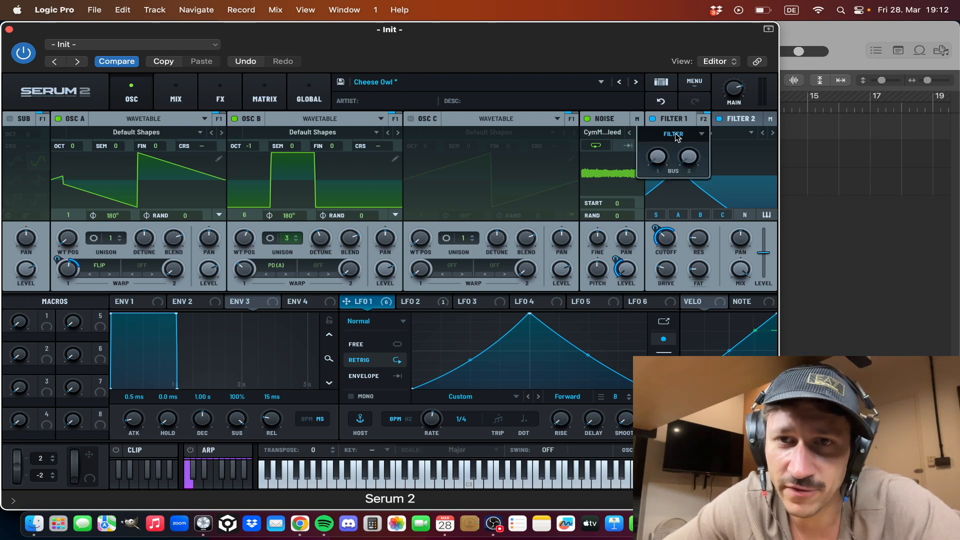
left_click(677, 135)
left_click(691, 148)
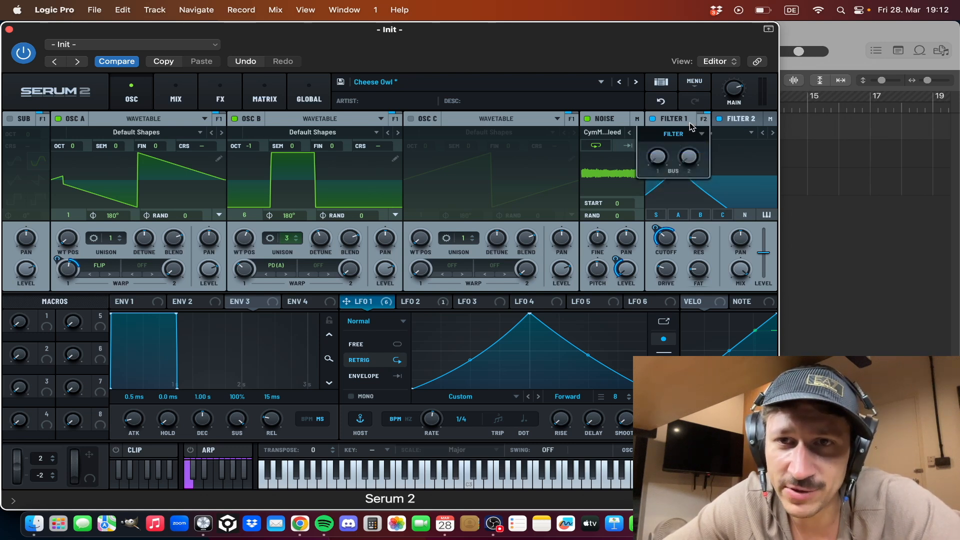
left_click(734, 124)
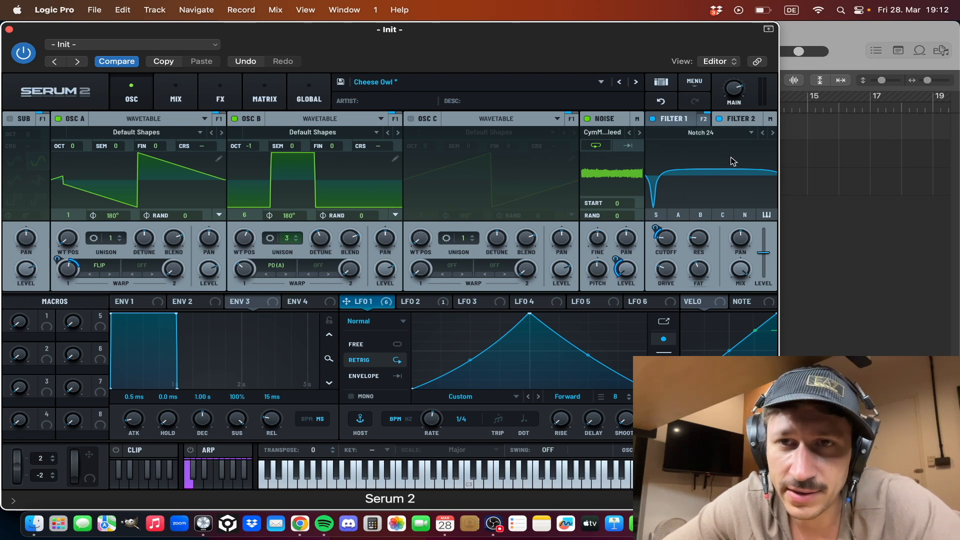
- Try routing Filter 2's output into Filter 1, and route Filter 1 back into Filter 2
left_click(758, 134)
left_click(734, 147)
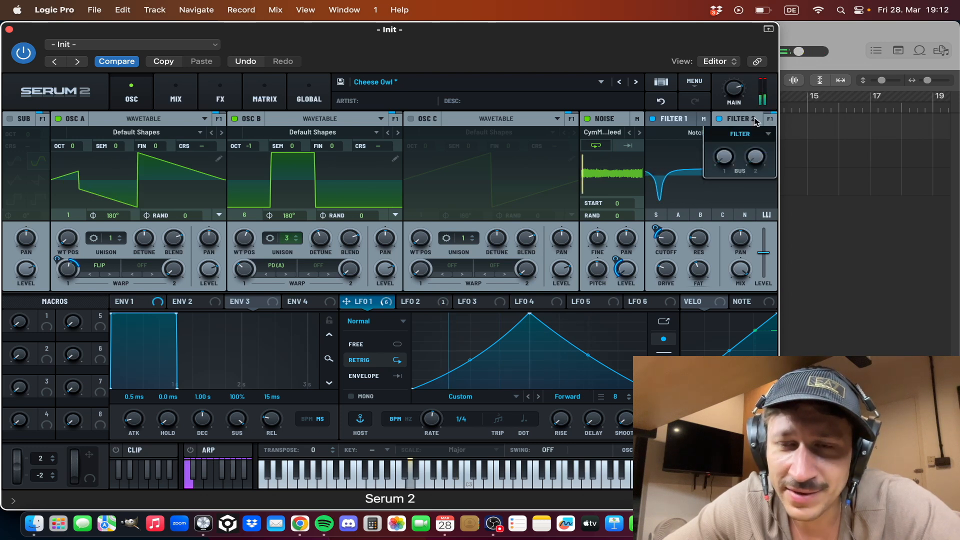
left_click(704, 119)
left_click(702, 134)
left_click(693, 147)
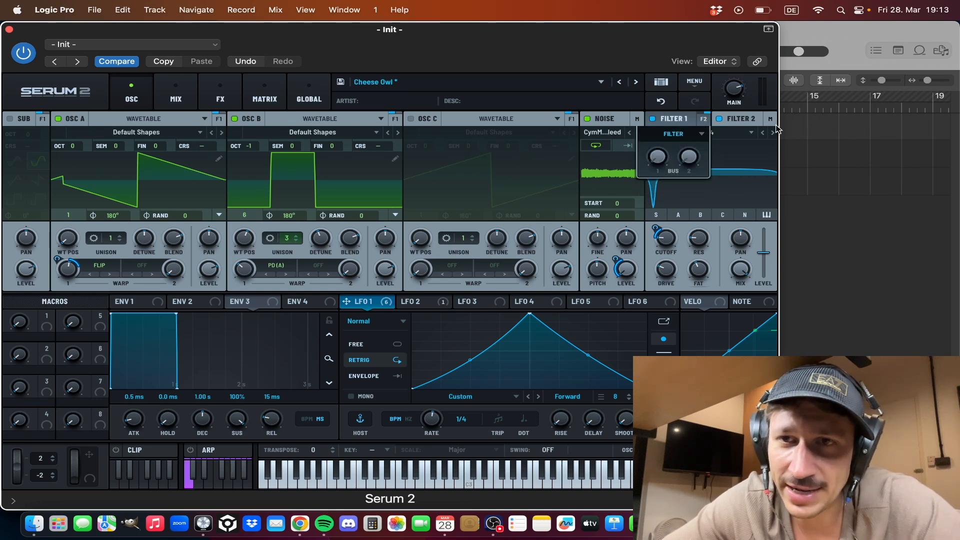
- Check Filter 2's output destination and view the Main effects rack before returning to the oscillators
left_click(750, 119)
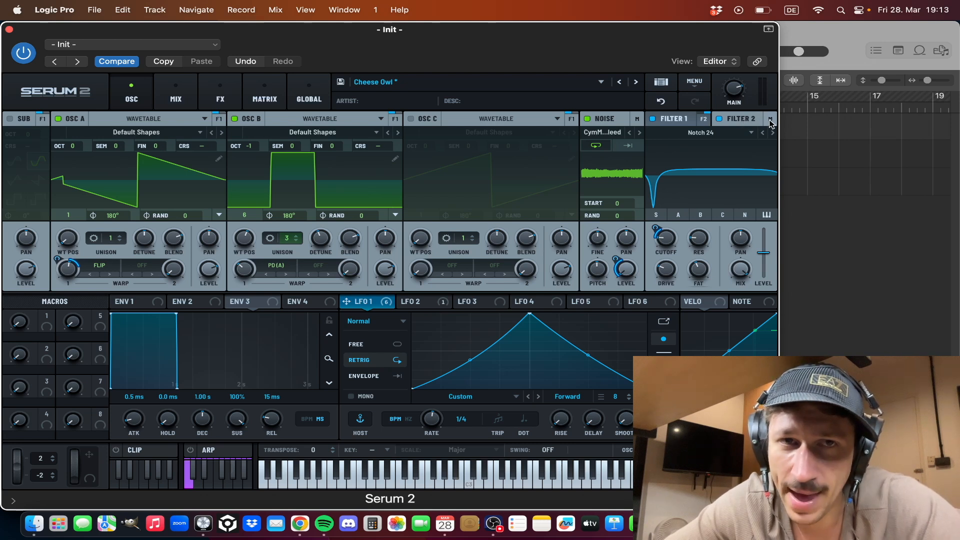
left_click(220, 96)
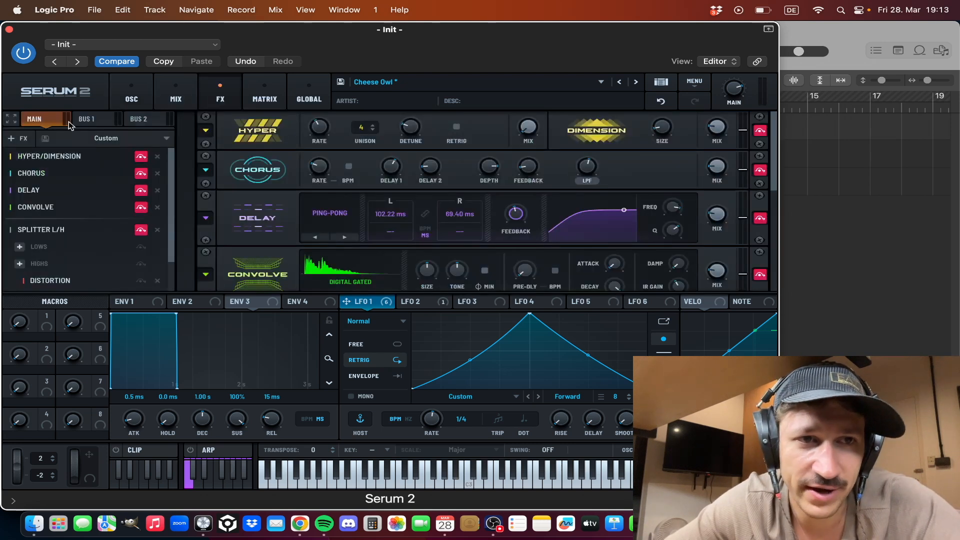
left_click(132, 95)
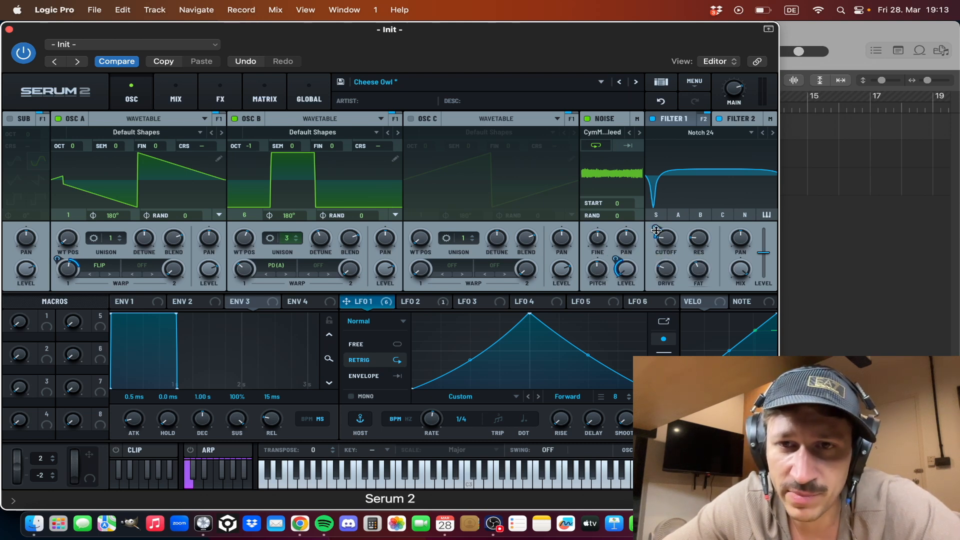
- Try LFO 1's modulation of Filter 2's cutoff at 58 % during playback and undo the change
left_click_drag(656, 230, 658, 211)
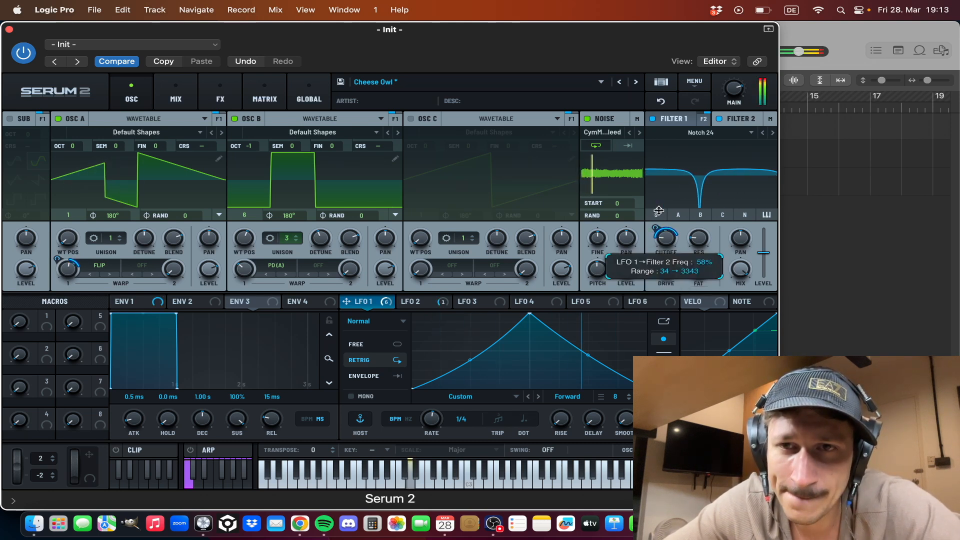
left_click(663, 102)
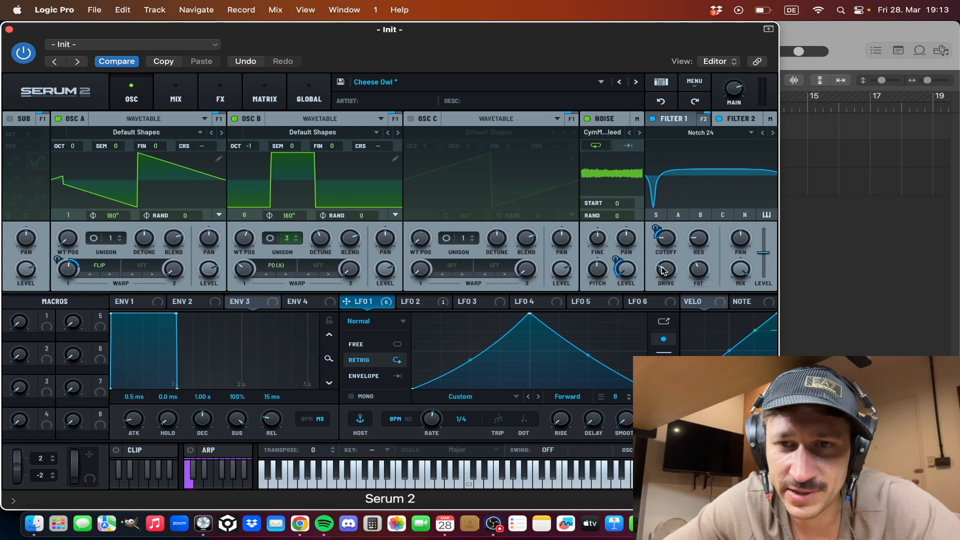
- Switch Filter 2 off and back on twice to compare the sound with and without it
left_click(718, 119)
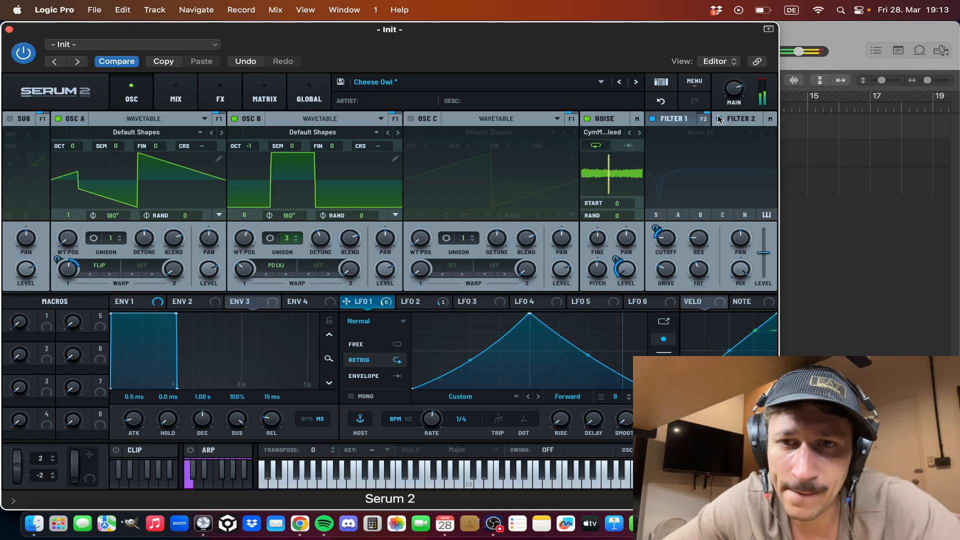
left_click(719, 118)
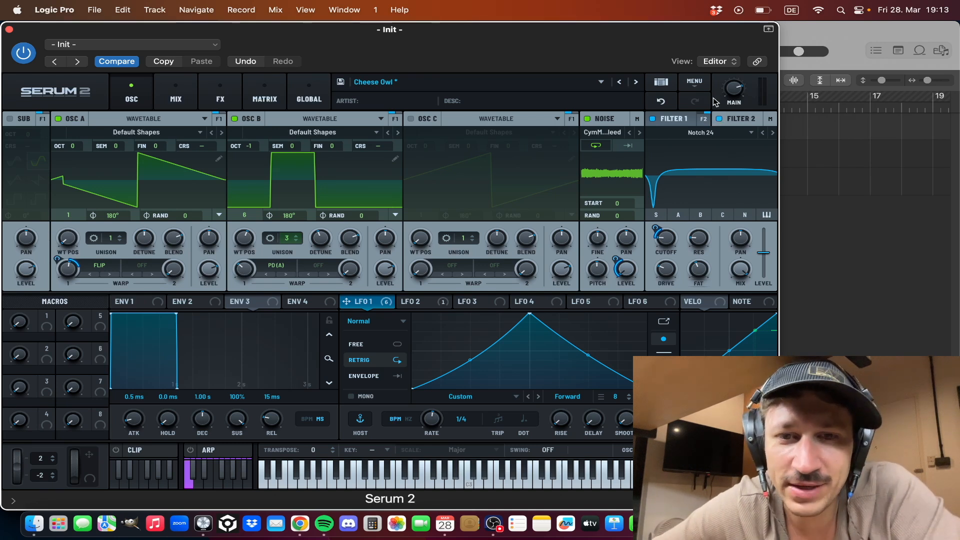
left_click(720, 119)
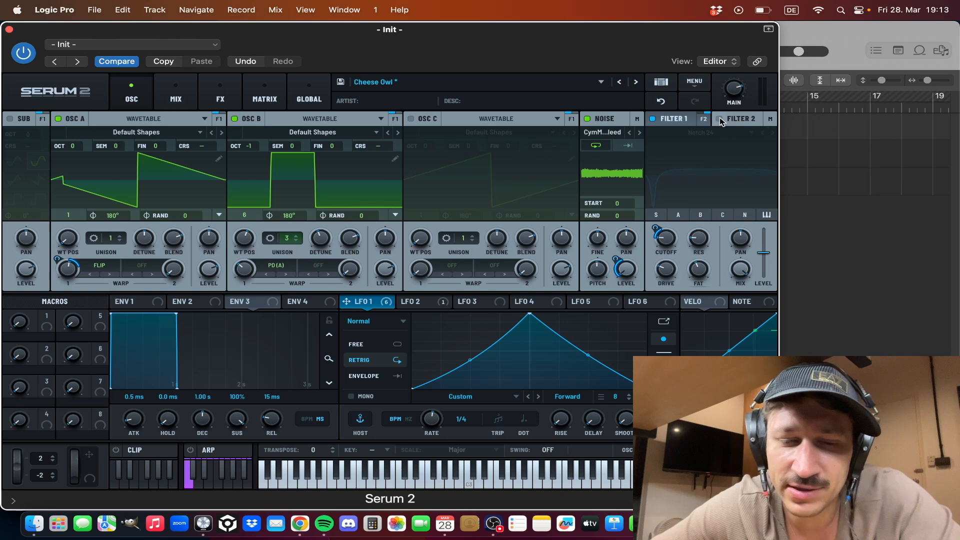
left_click(720, 119)
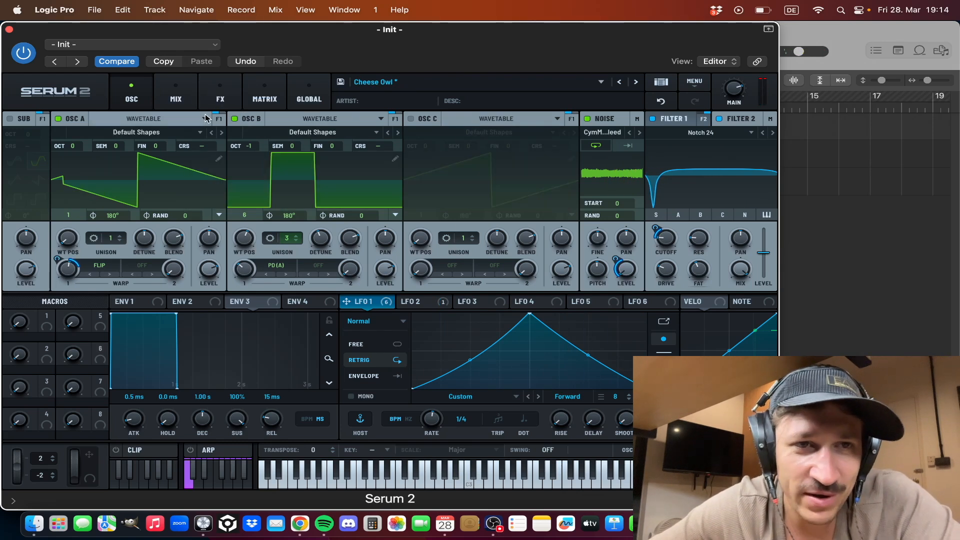
- Bypass the Filter and Equalizer effects in the Main effects chain, leaving Splitter L/H bypassed
left_click(220, 98)
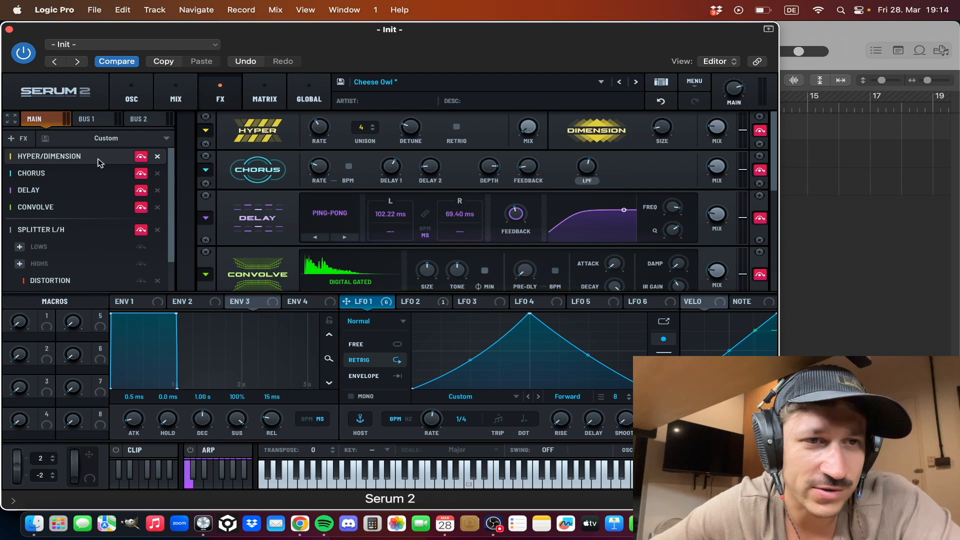
scroll(157, 244, "down", 3)
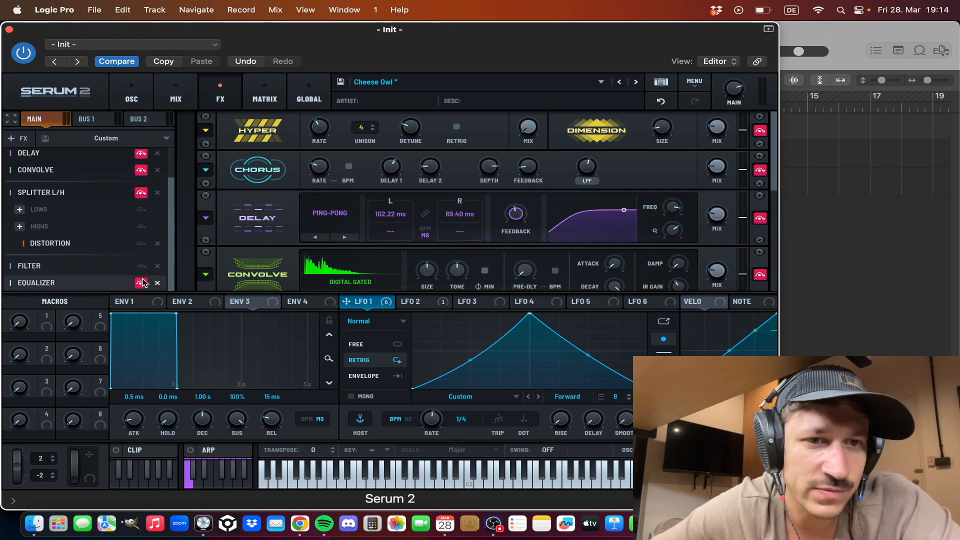
left_click(141, 266)
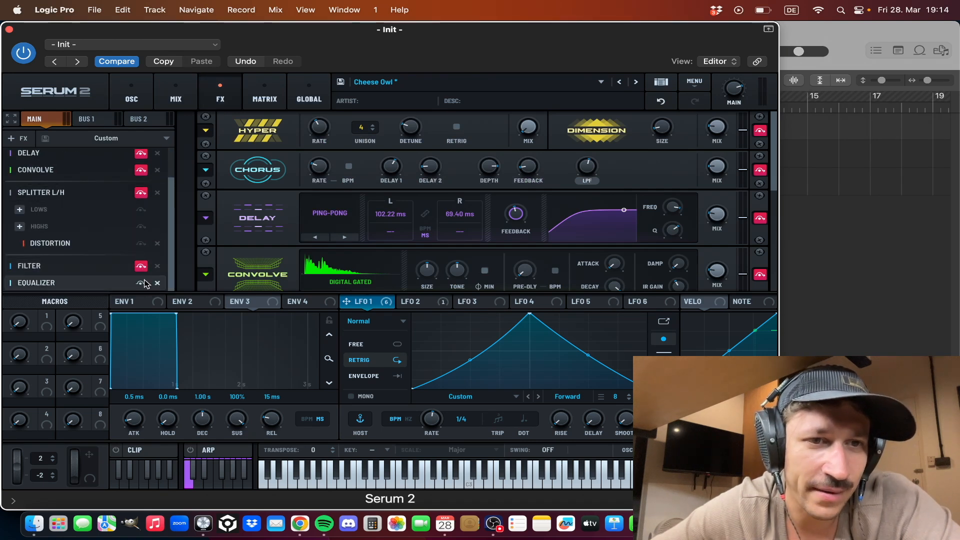
left_click(141, 283)
left_click(141, 193)
left_click(141, 192)
scroll(141, 195, "up", 2)
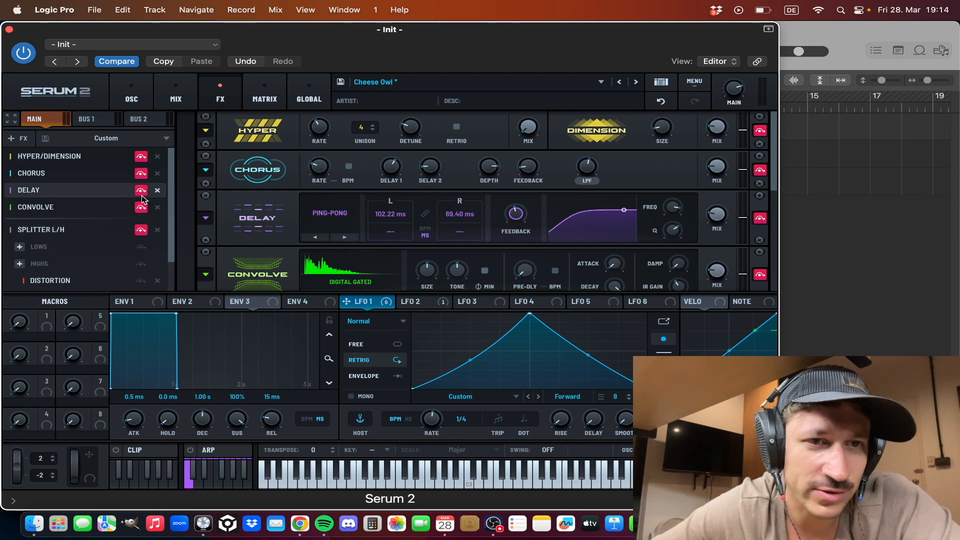
- Switch on the Hyper/Dimension effect and audition its Dimension mix
left_click(141, 157)
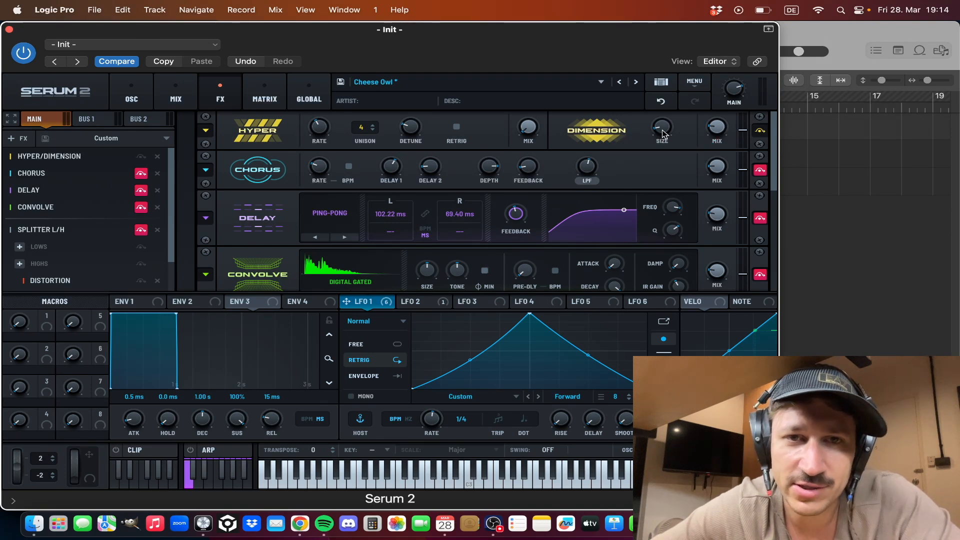
left_click_drag(717, 129, 725, 150)
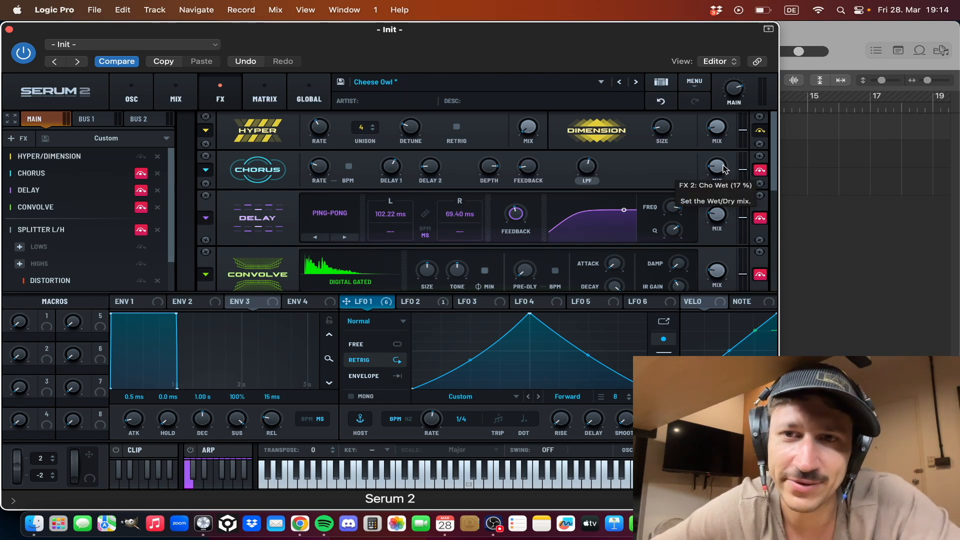
- Switch on the Chorus effect and sweep its mix up to 66 % and back down
left_click_drag(724, 169, 724, 104)
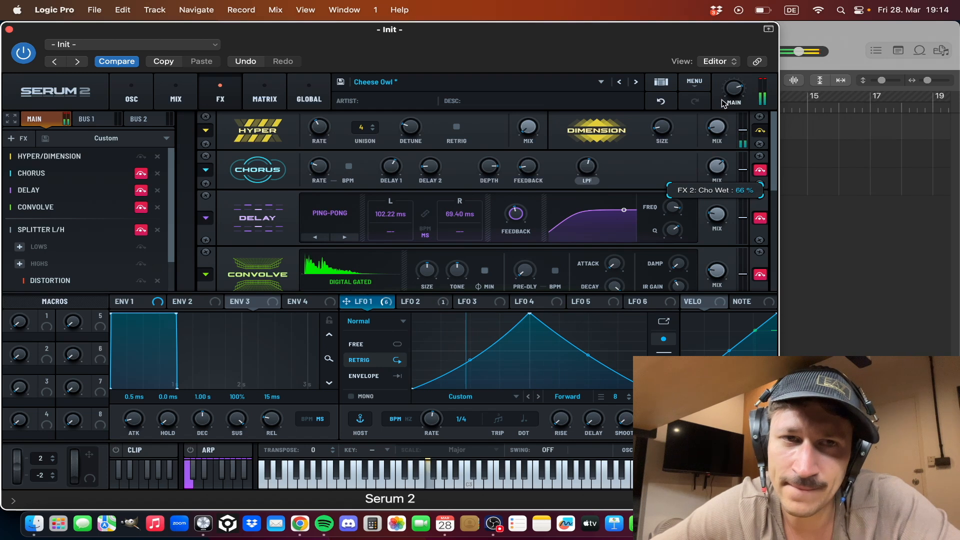
left_click(141, 173)
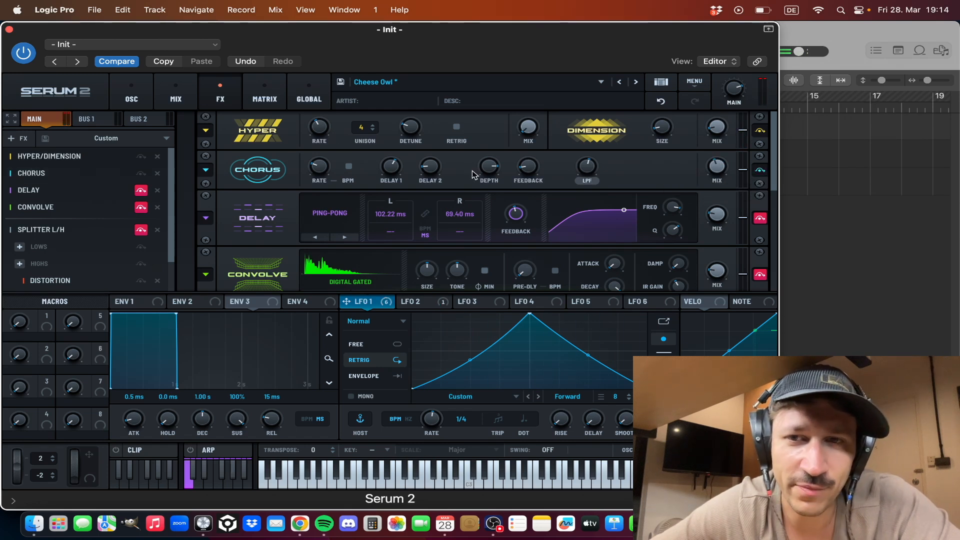
left_click_drag(720, 165, 710, 191)
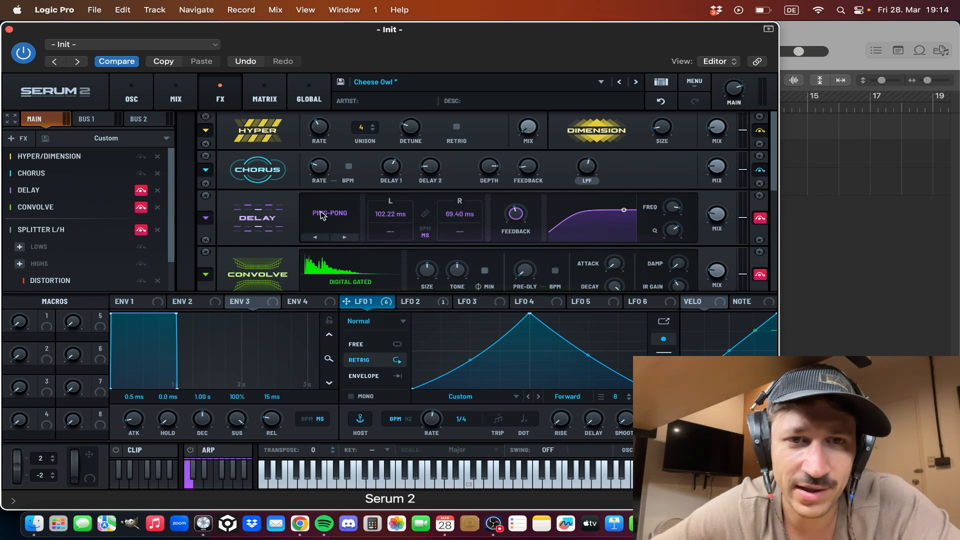
- Switch on the Ping-Pong Delay effect and audition its wet/dry mix during playback
left_click(142, 191)
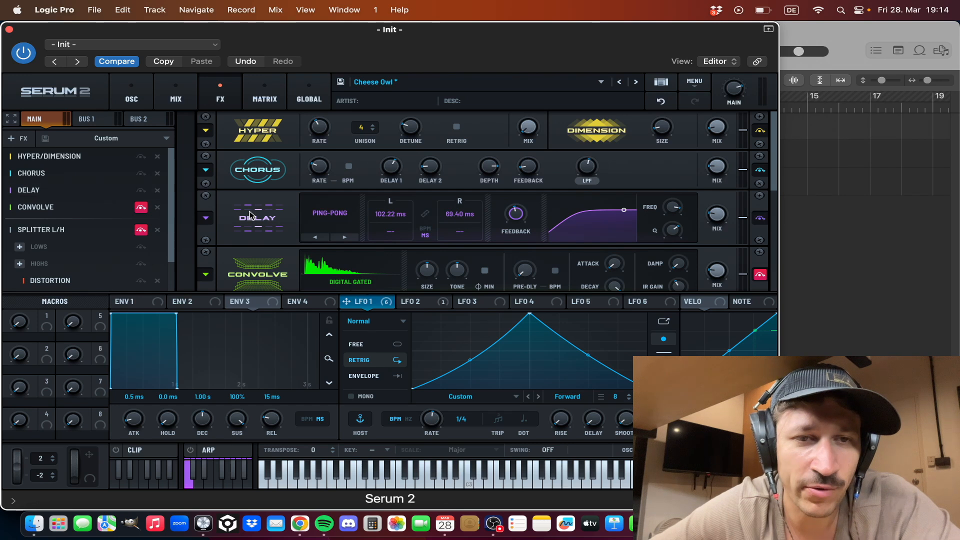
scroll(252, 214, "down", 2)
left_click(715, 204)
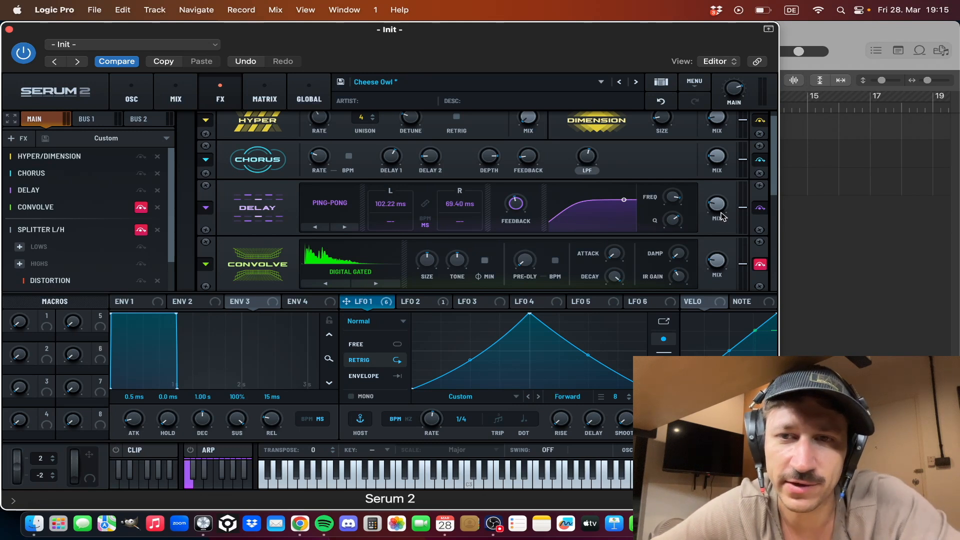
mouse_move(718, 210)
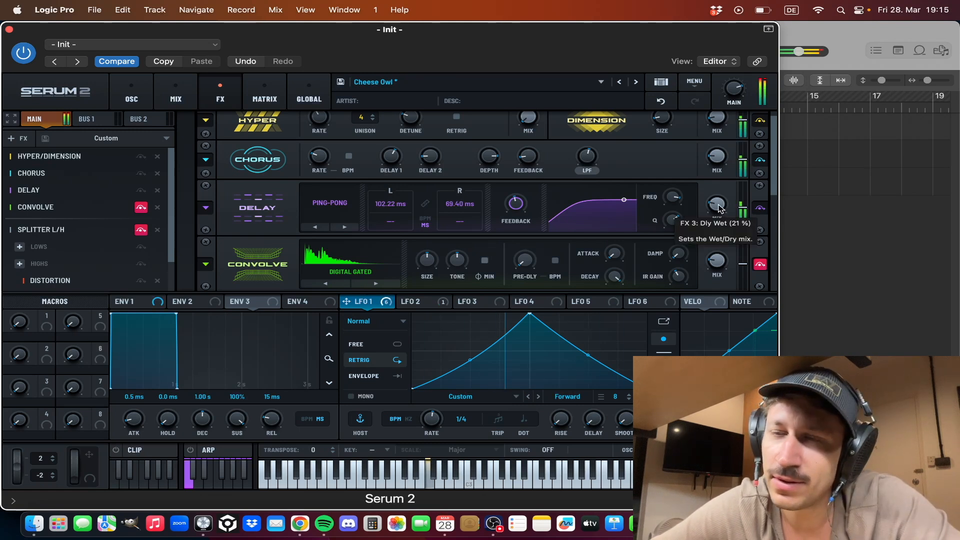
mouse_move(718, 209)
left_mouse_down()
mouse_move(714, 220)
mouse_move(715, 205)
left_mouse_up()
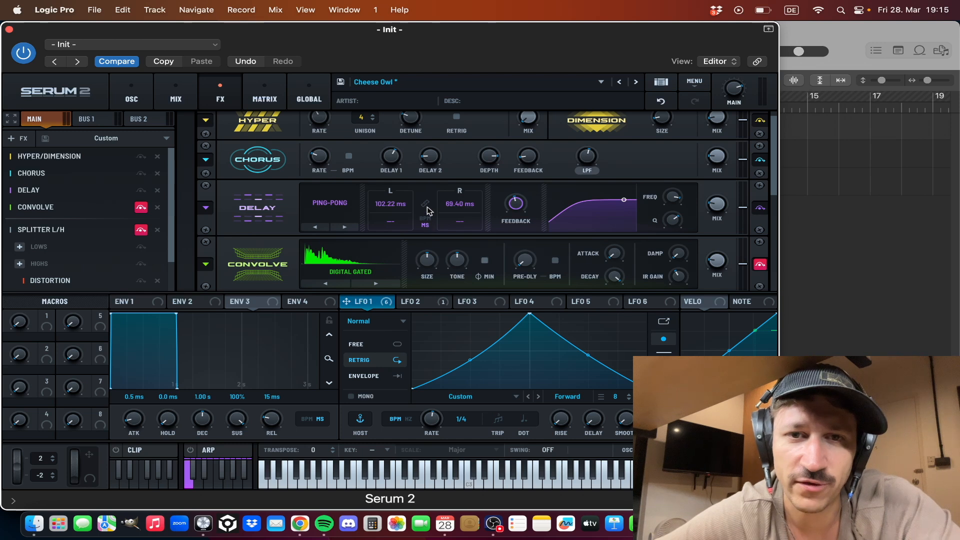
- Try the Delay's right-channel time at 267.62 ms during playback and undo the change
left_click_drag(470, 205, 470, 169)
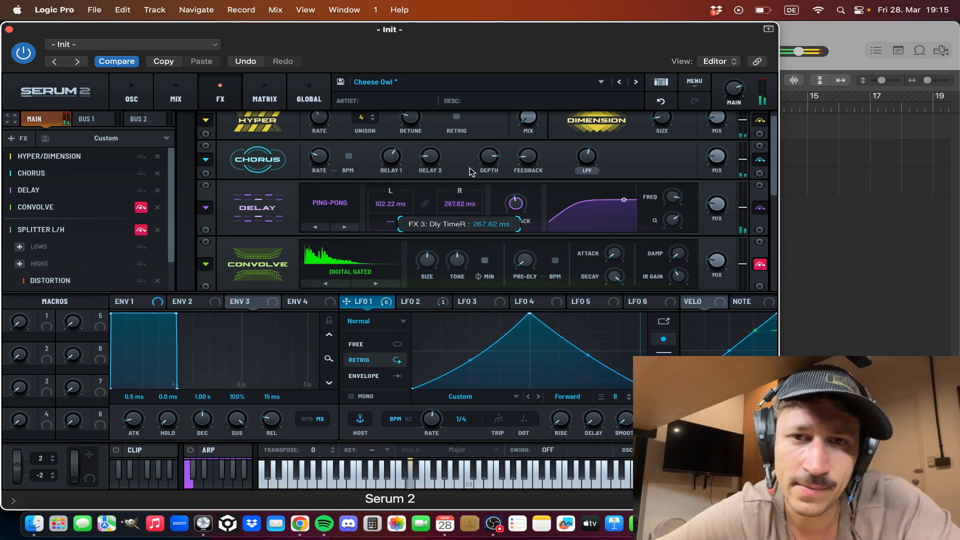
left_click(661, 101)
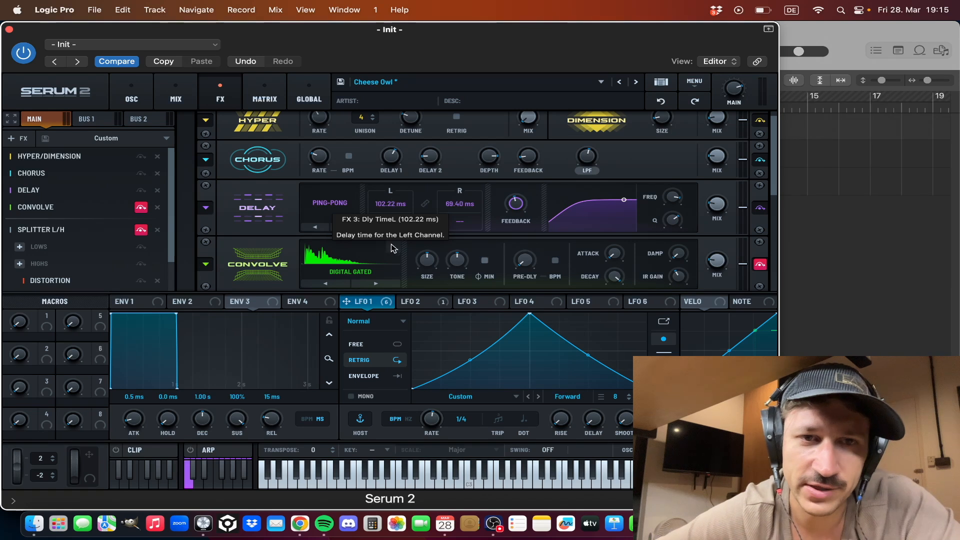
scroll(274, 234, "down", 2)
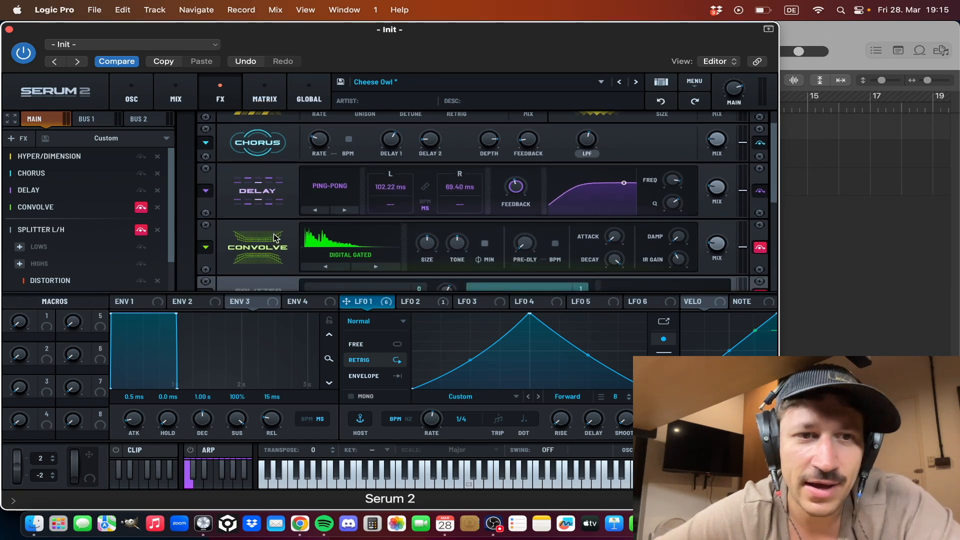
- Switch on the Convolve effect and audition its wet mix during playback, undoing the trial change to 16 %
left_click(141, 207)
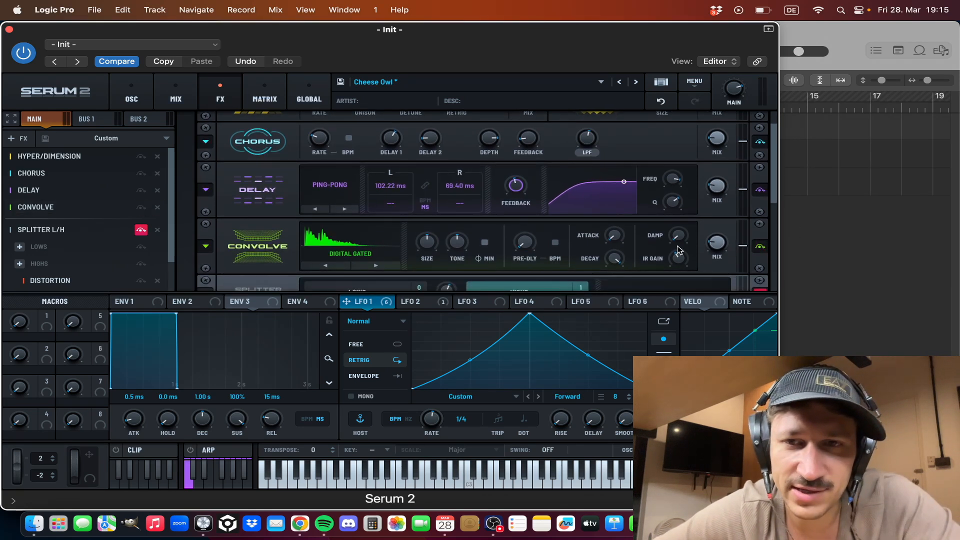
left_click_drag(726, 201, 701, 234)
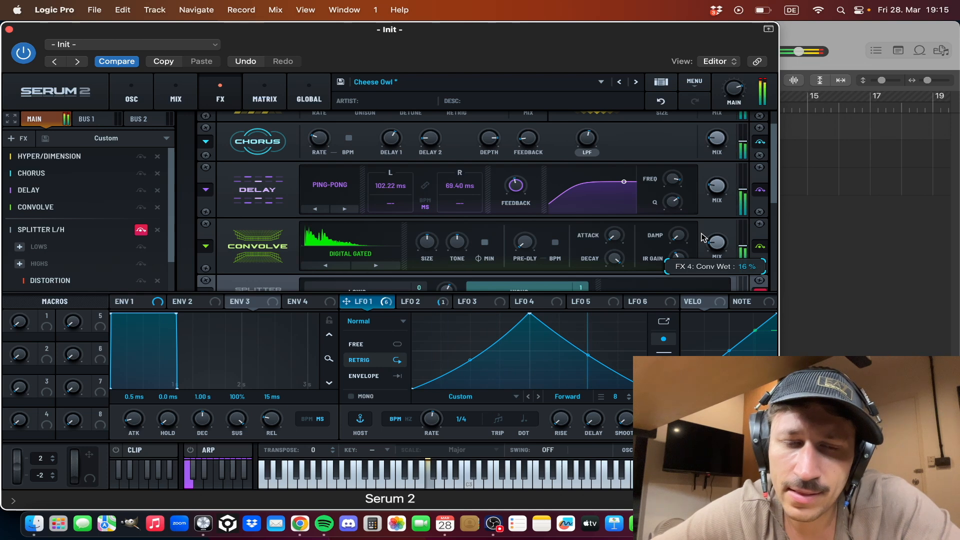
left_click(661, 101)
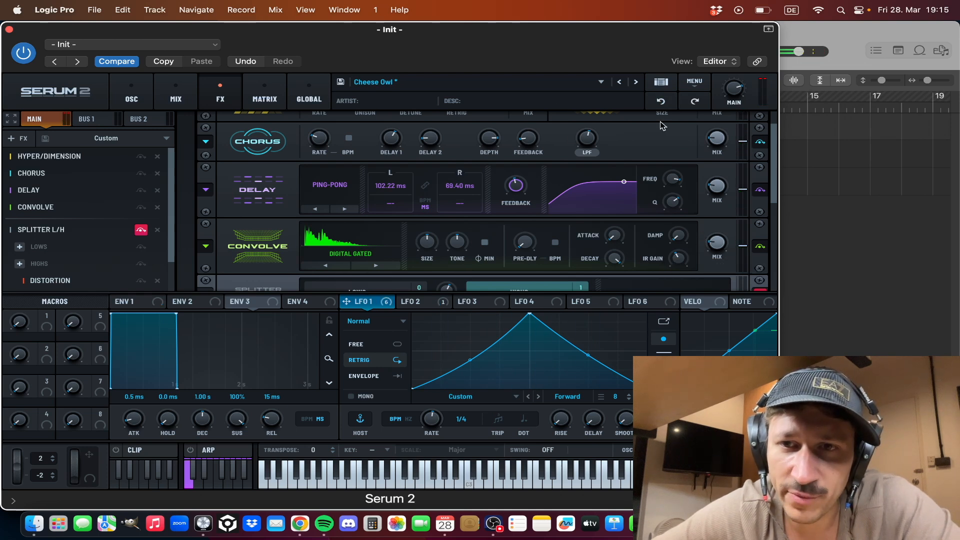
mouse_move(719, 242)
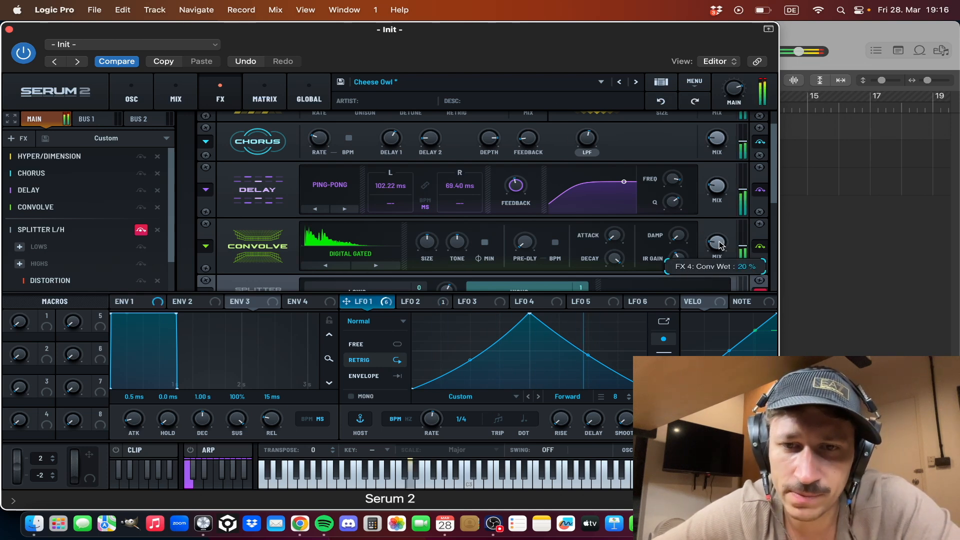
left_click_drag(719, 242, 719, 246)
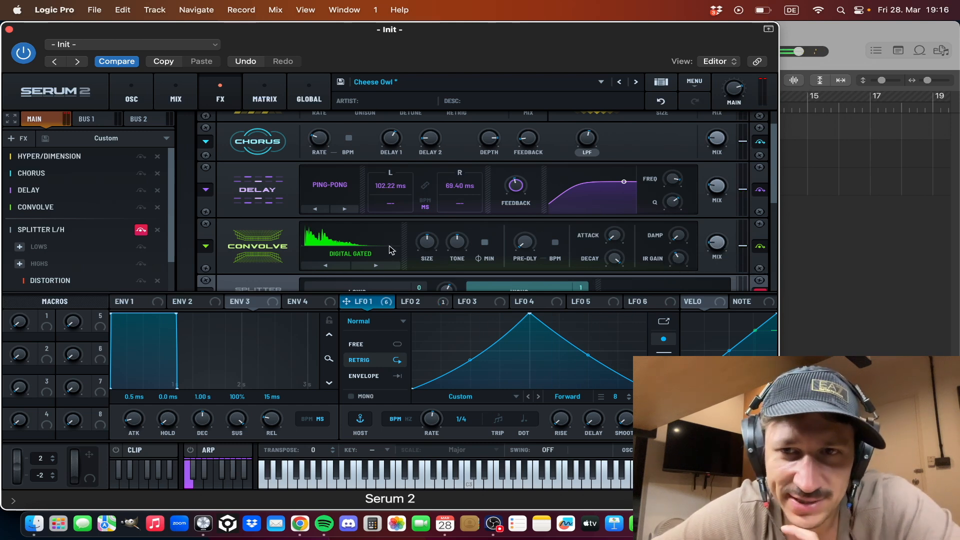
- Switch on the Splitter L/H effect with Distortion on its highs band, and compare the sound with the splitter bypassed and active
scroll(237, 236, "down", 5)
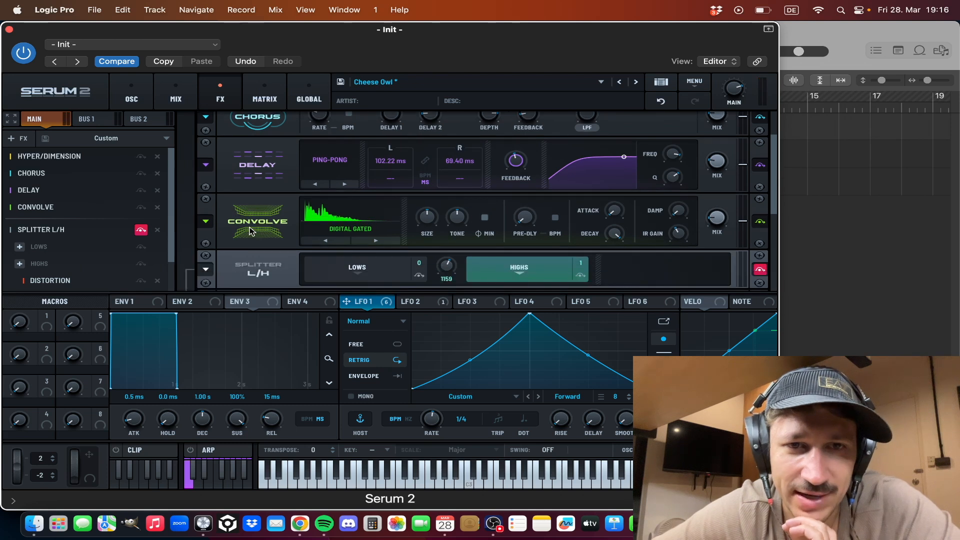
left_click(142, 230)
scroll(142, 230, "down", 1)
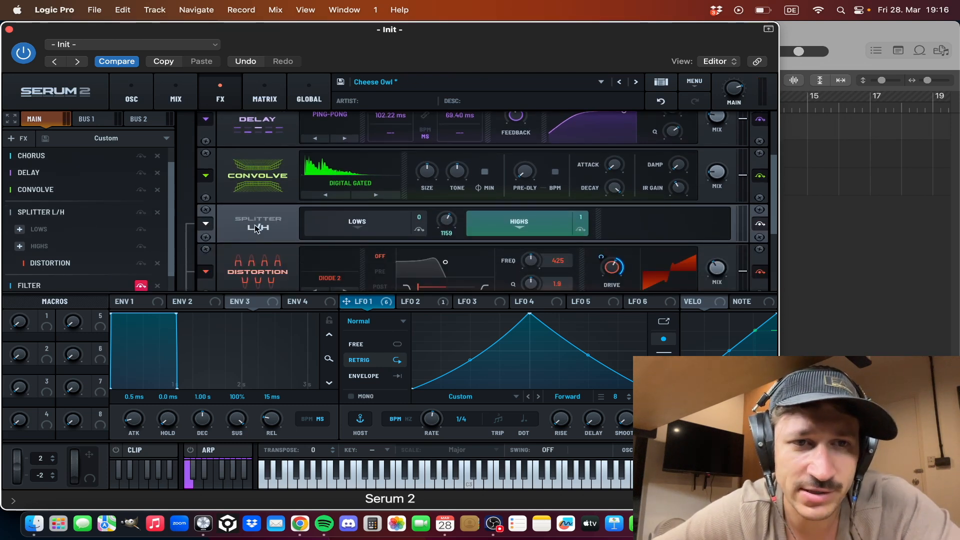
scroll(254, 225, "down", 3)
scroll(253, 224, "down", 1)
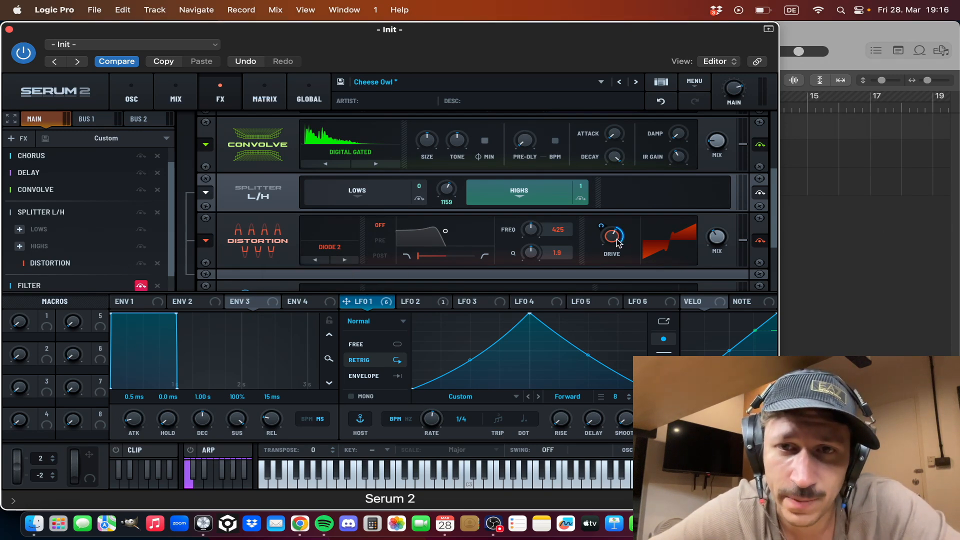
left_click(141, 213)
left_click(141, 213)
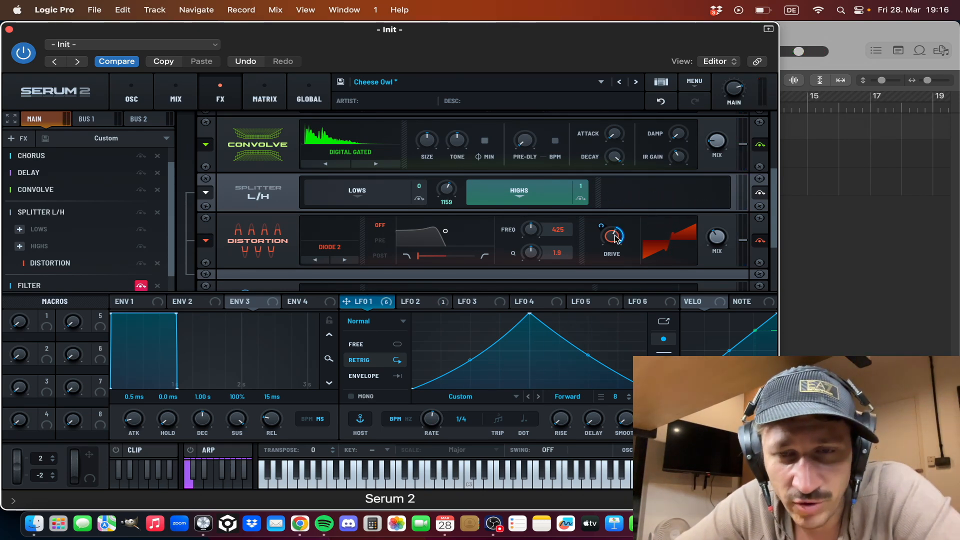
mouse_move(613, 238)
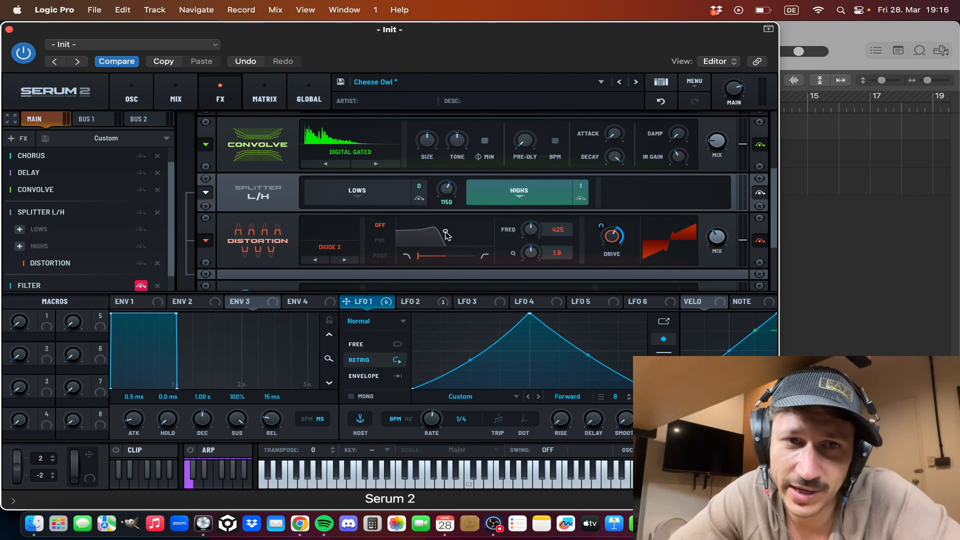
- Switch on the PN 12 Filter effect, audition its LFO-modulated cutoff during playback and undo the cutoff change
scroll(278, 242, "down", 1)
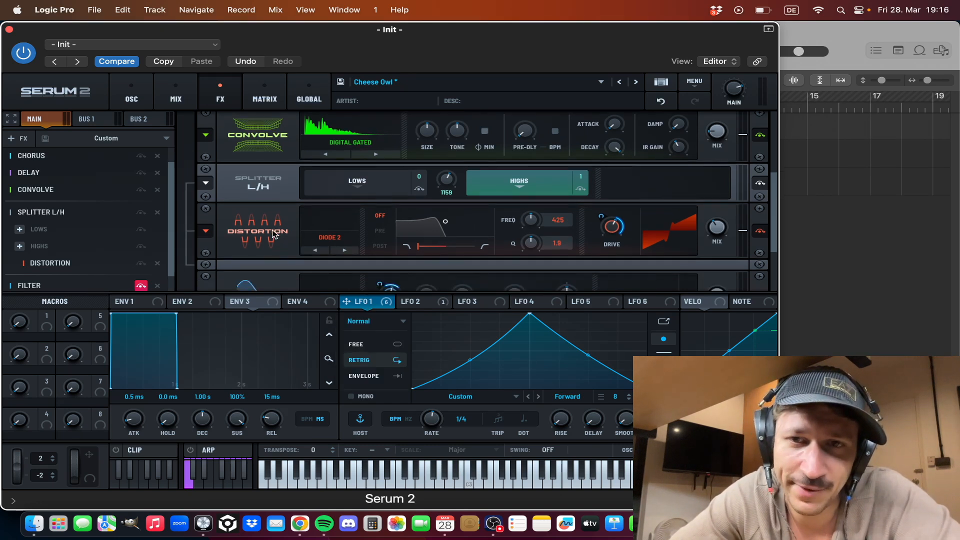
scroll(274, 234, "down", 2)
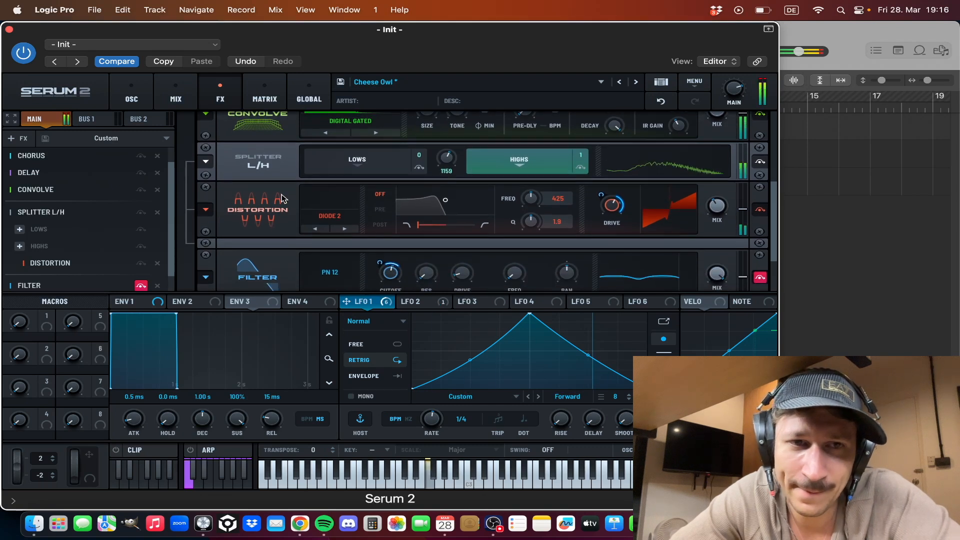
scroll(281, 199, "down", 1)
scroll(107, 228, "down", 2)
left_click(140, 266)
scroll(289, 242, "down", 5)
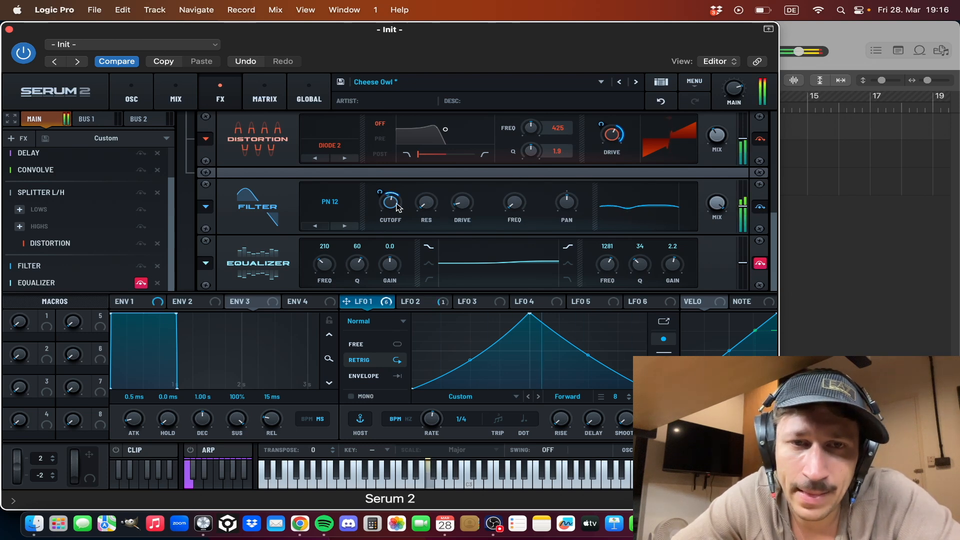
mouse_move(397, 206)
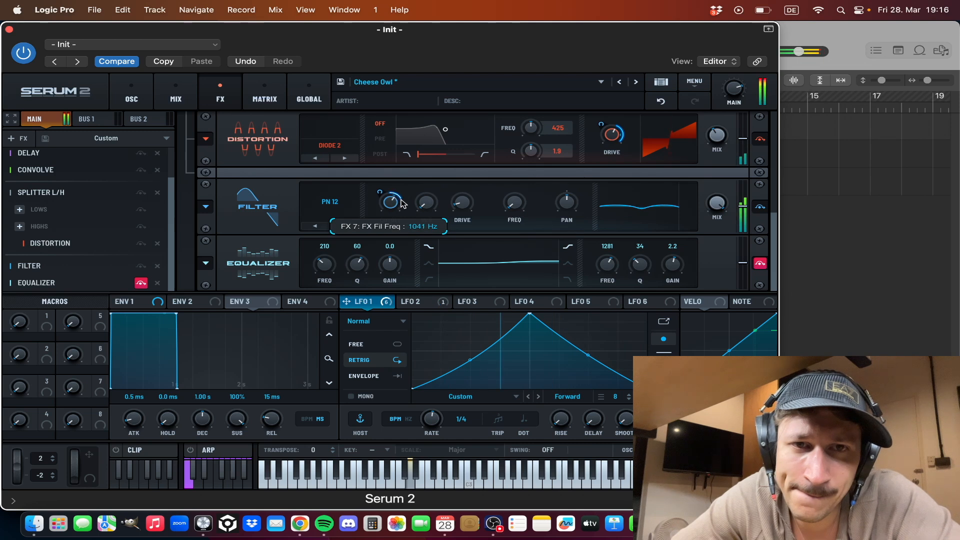
left_click(660, 107)
mouse_move(391, 207)
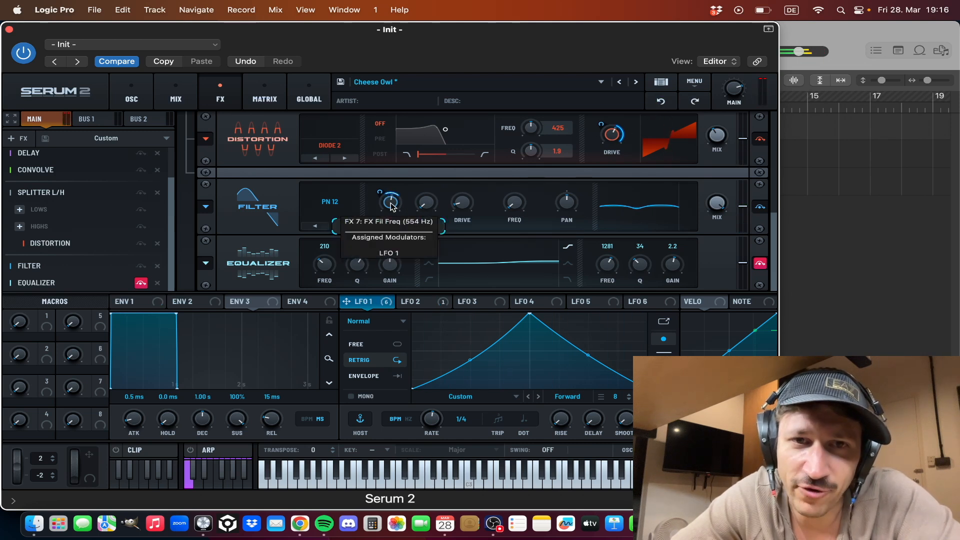
- Compare the sound with the Filter effect bypassed and active, and switch on the Equalizer effect
left_click(141, 267)
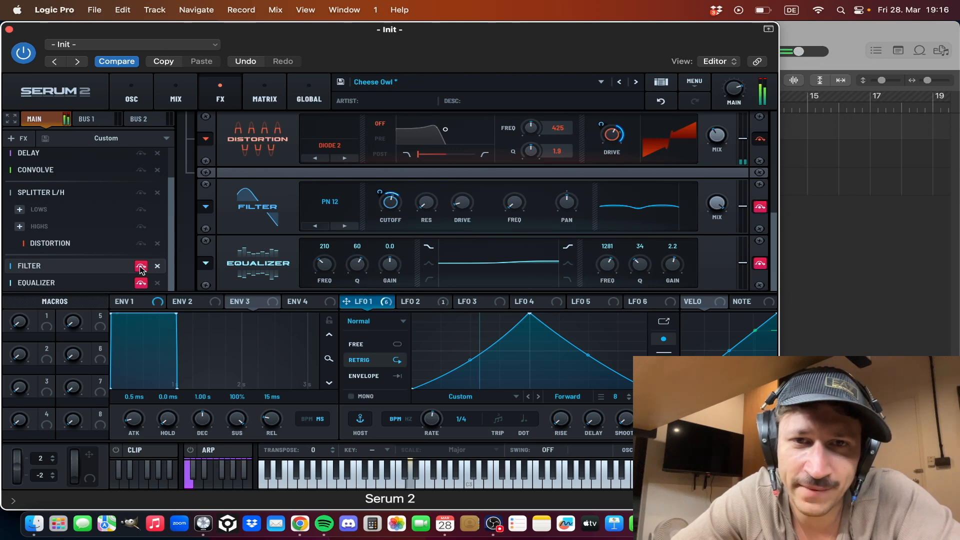
left_click(141, 268)
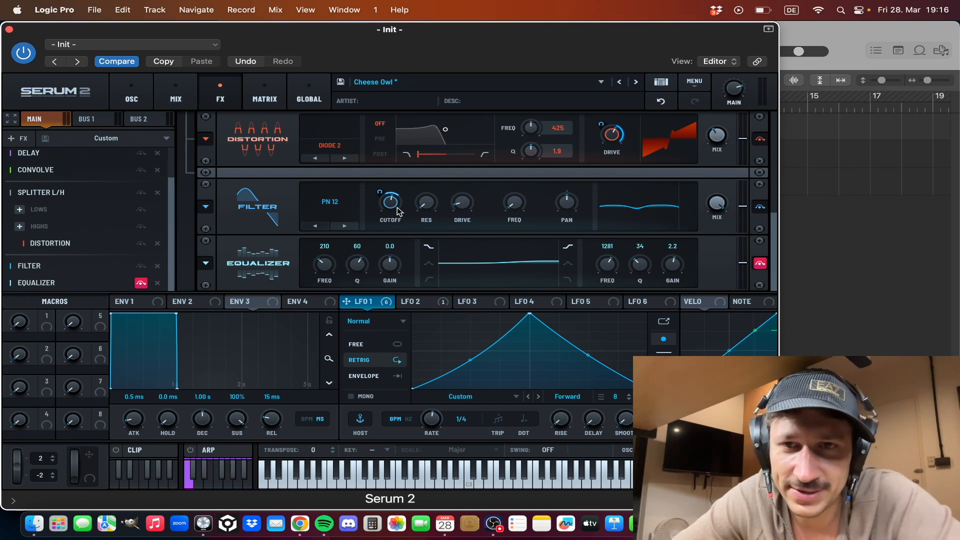
mouse_move(399, 211)
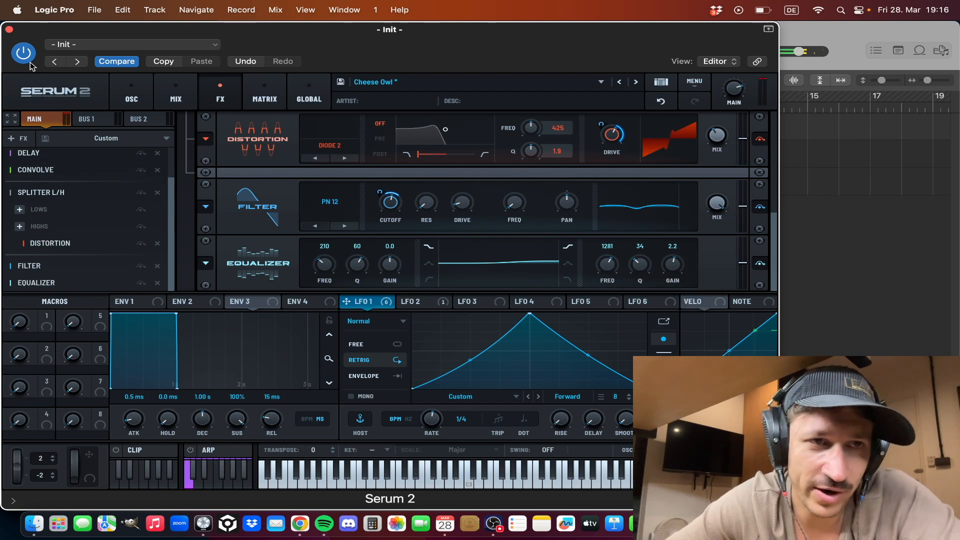
- Close the synth window, unsolo the bass track and play the loop together with the drums
left_click(9, 29)
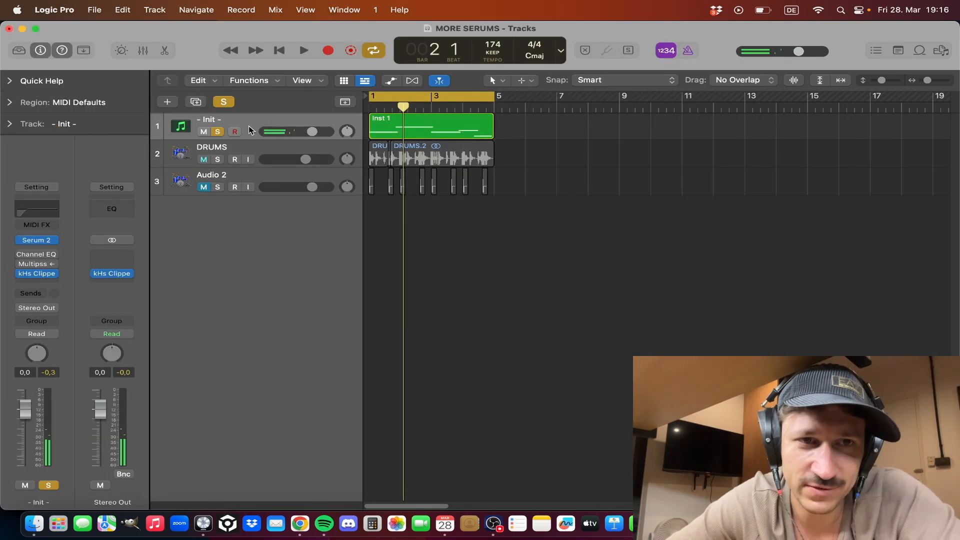
left_click_drag(599, 232, 336, 120)
left_click_drag(555, 270, 347, 131)
left_click(604, 231)
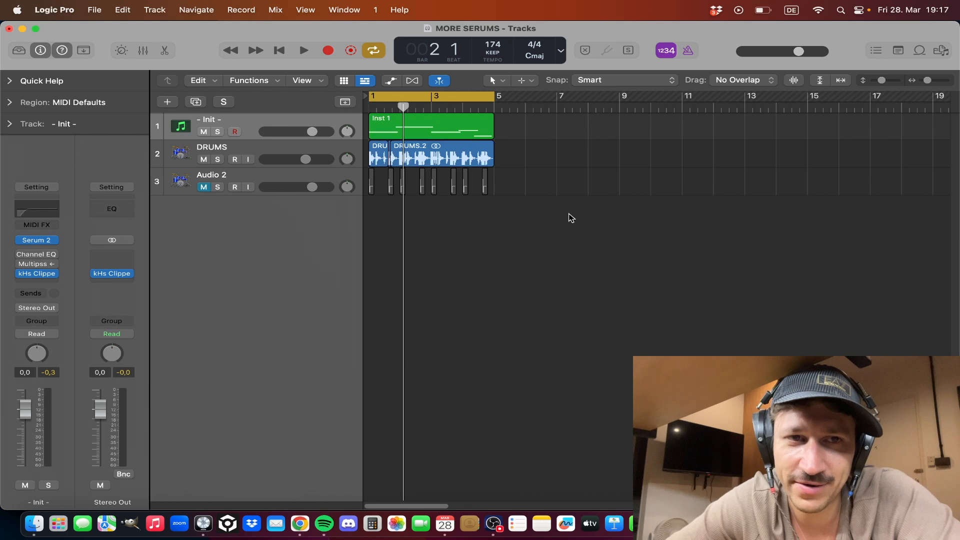
key("space")
mouse_move(19, 244)
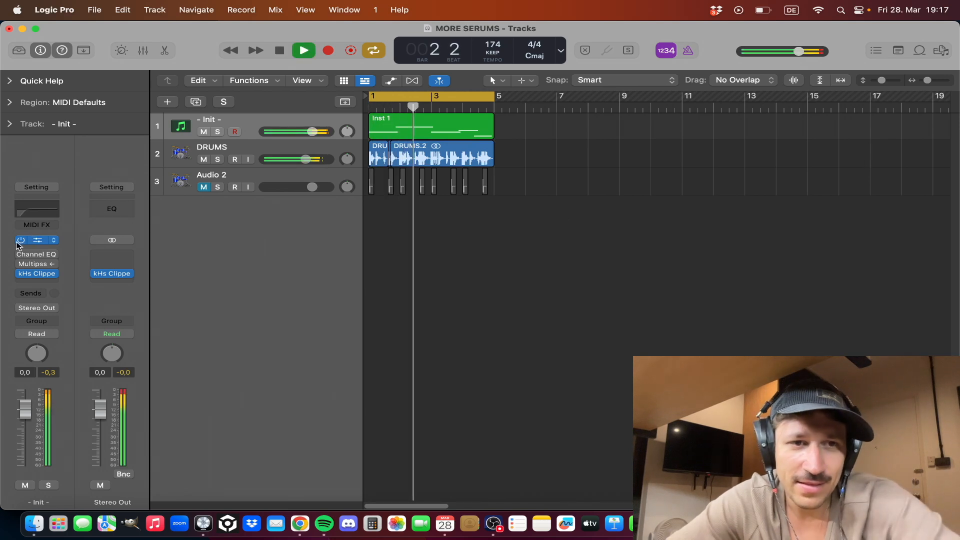
key("space")
- Reopen the bass track's Serum 2 to review its effects rack, close it and play the full loop once more
left_click(37, 241)
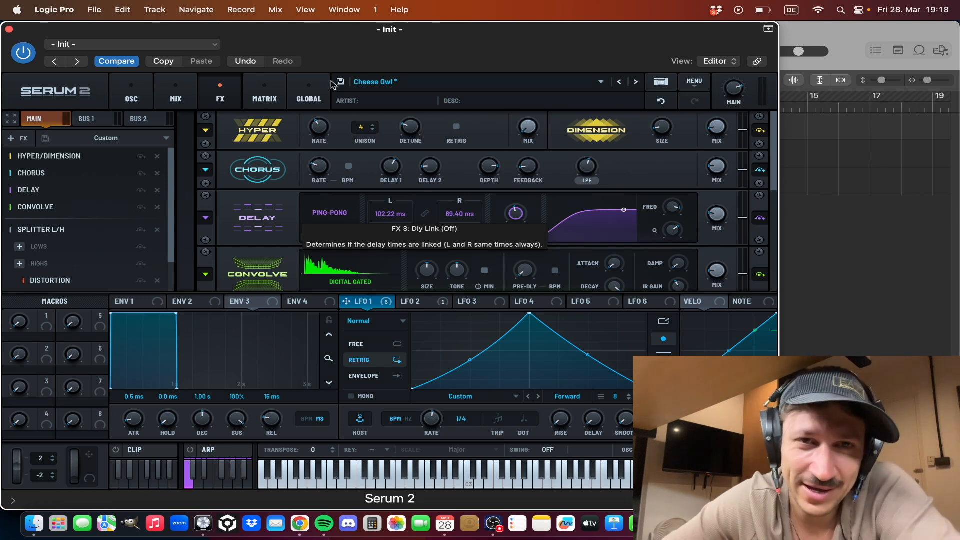
left_click(9, 29)
key("space")
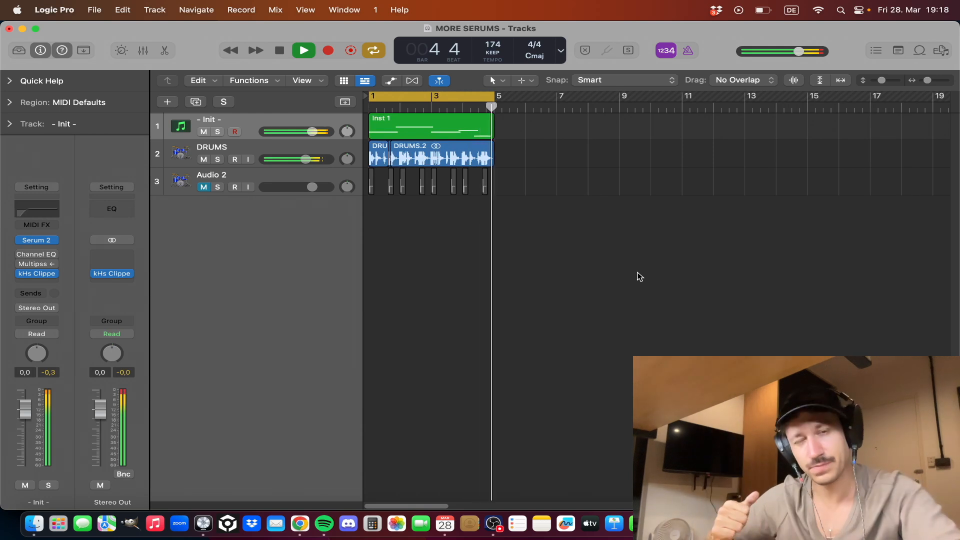
key("space")
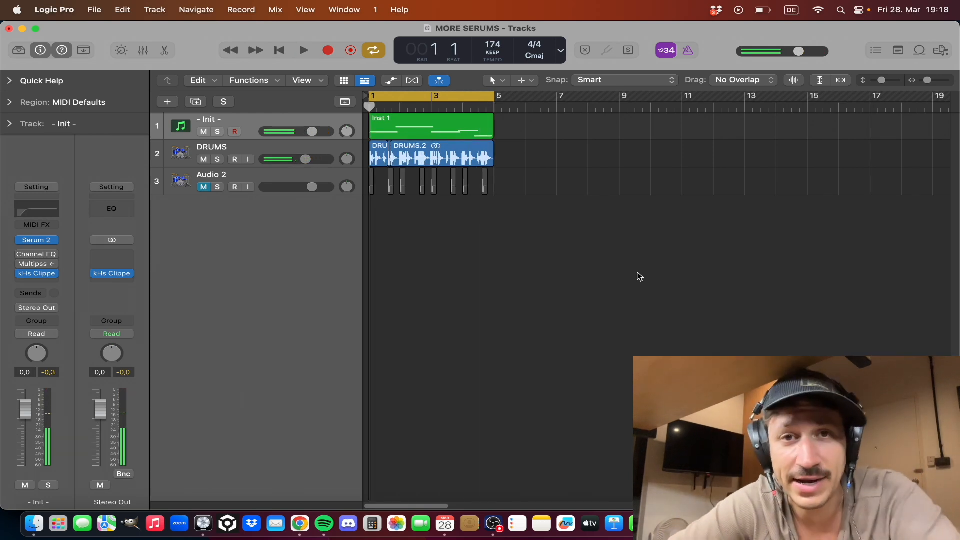